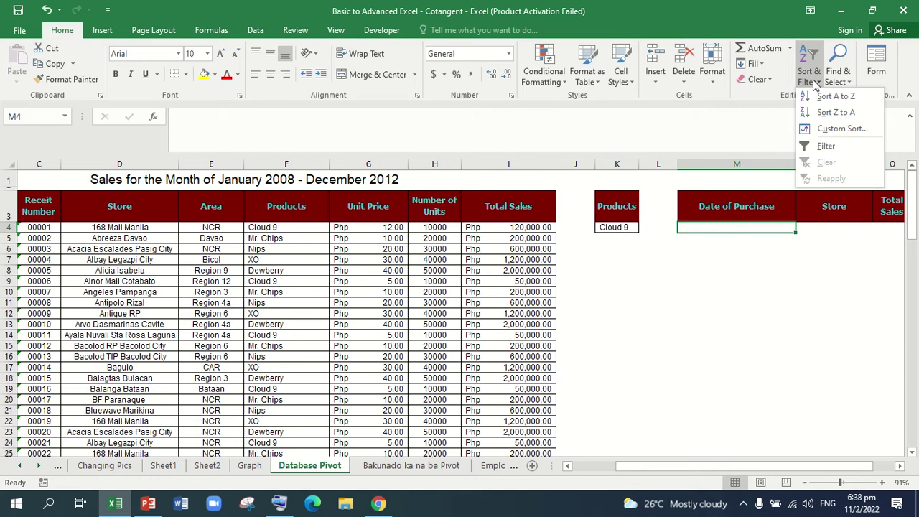
Step: Review the Products criteria cells K3:K4 and the Date of Purchase, Store and Total Sales output headers
click(256, 30)
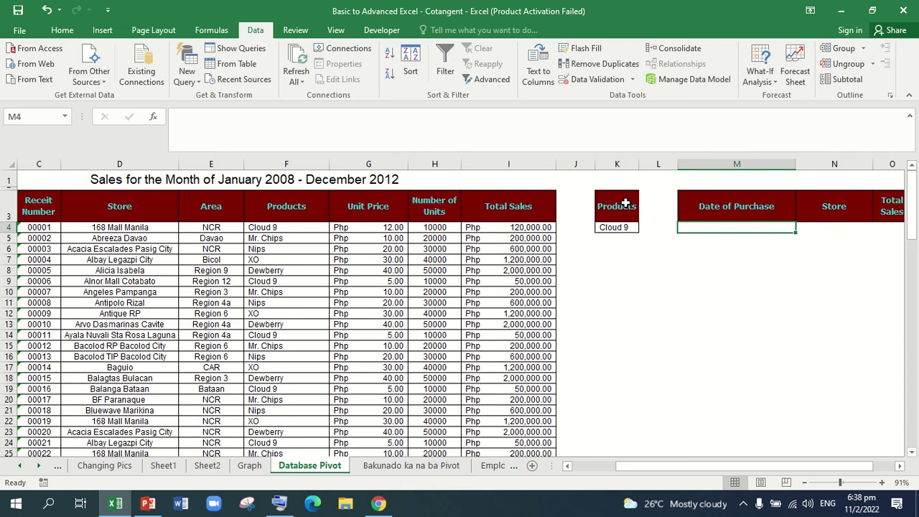
drag(625, 204, 623, 223)
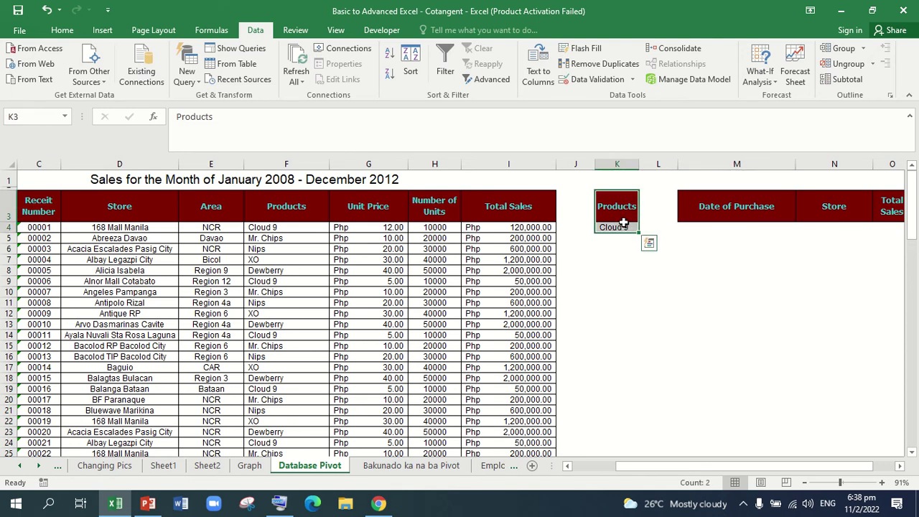
key(ctrl+q)
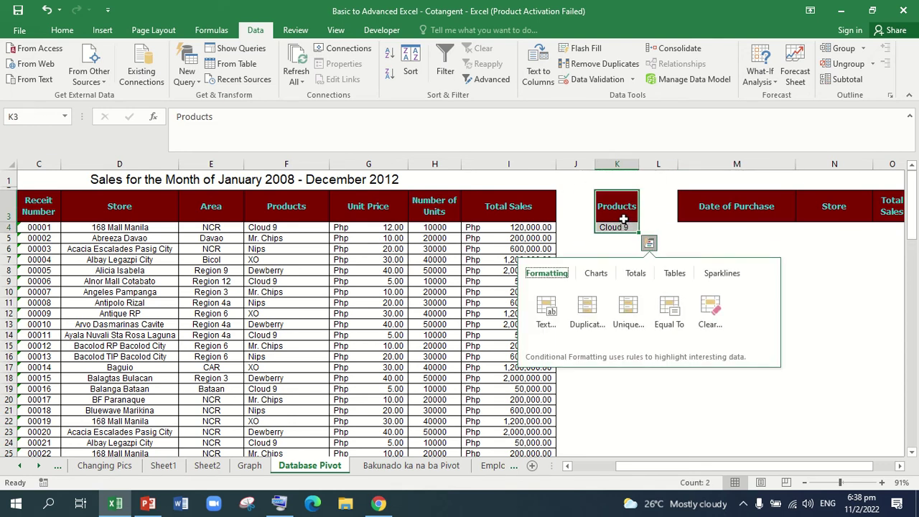
click(622, 227)
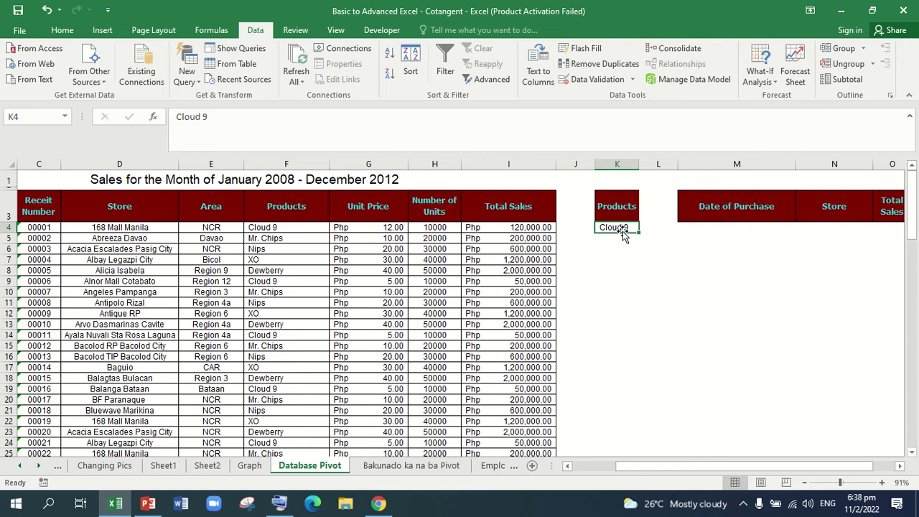
click(746, 205)
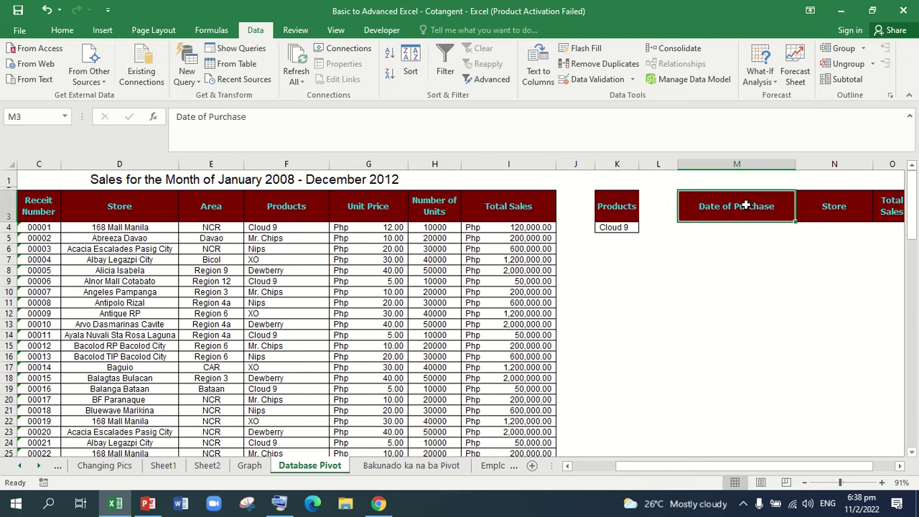
key(Right)
key(Right)
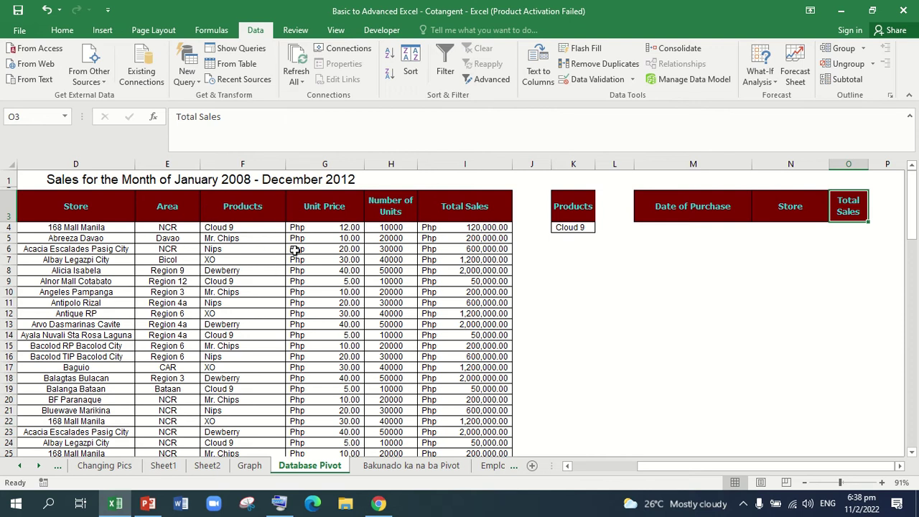
Step: Add list data validation to cell K4 using the product names in F4:F8 as the source
click(582, 227)
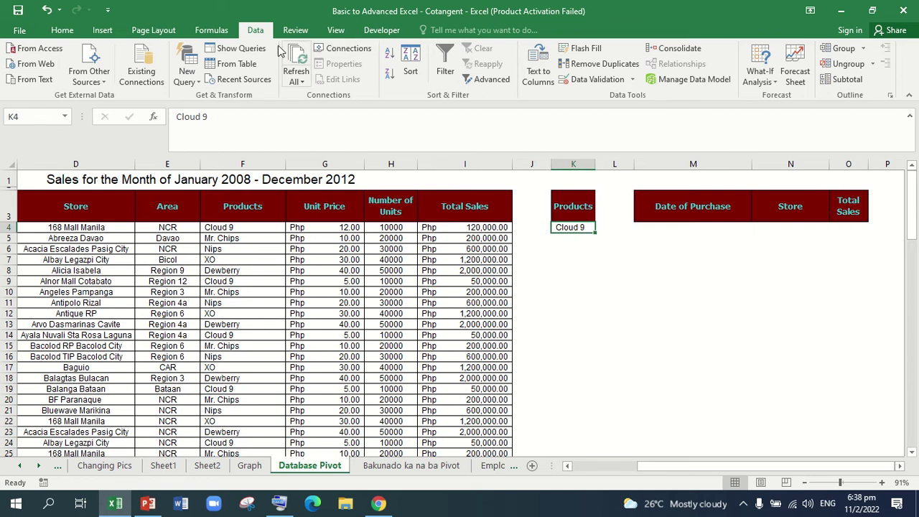
click(632, 79)
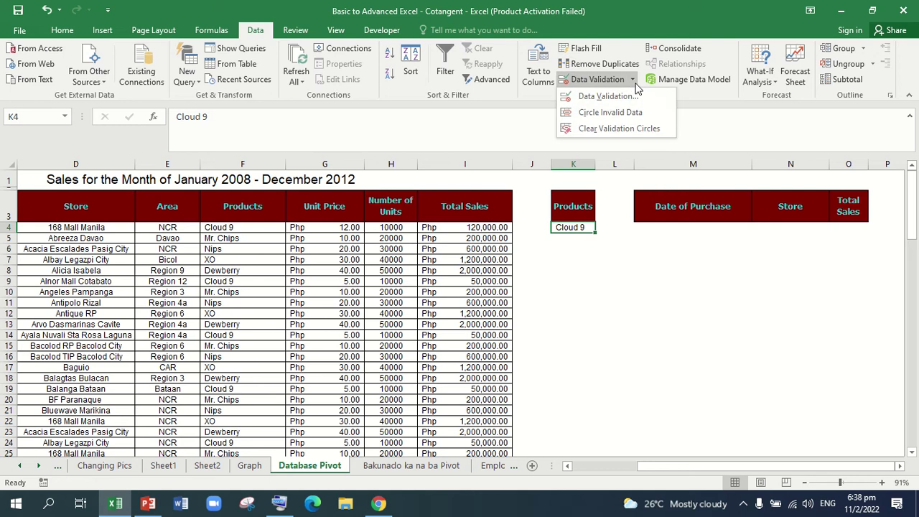
click(638, 99)
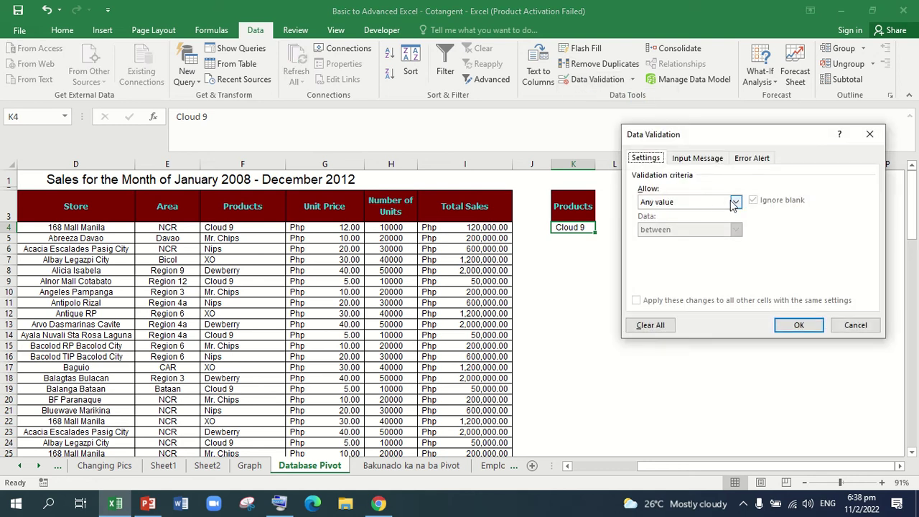
click(736, 202)
click(664, 240)
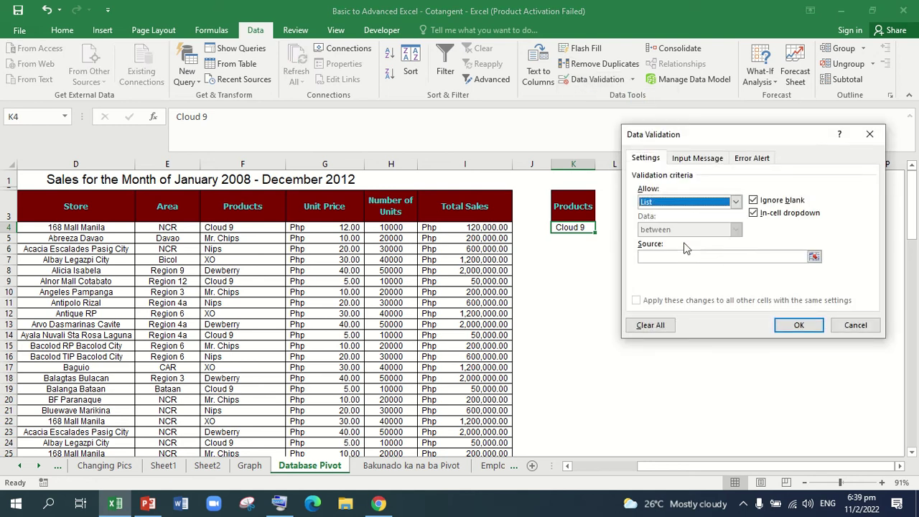
click(674, 254)
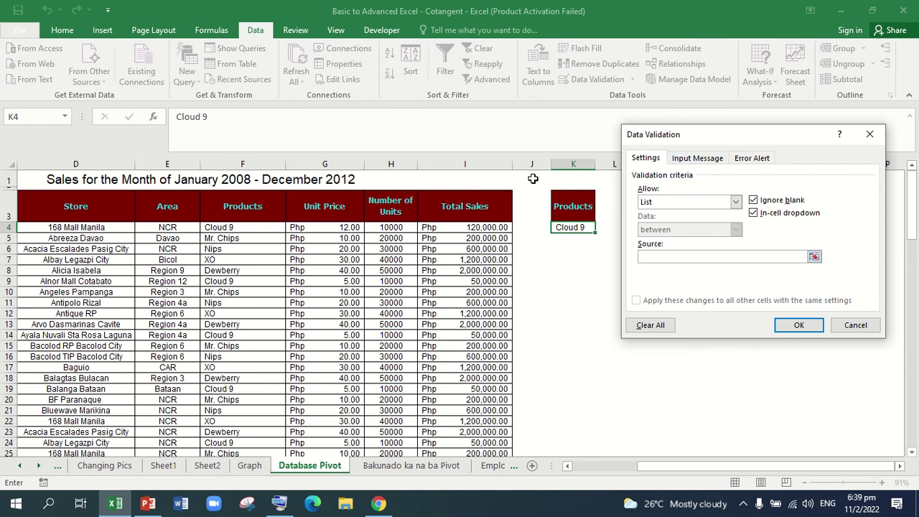
drag(239, 225, 243, 270)
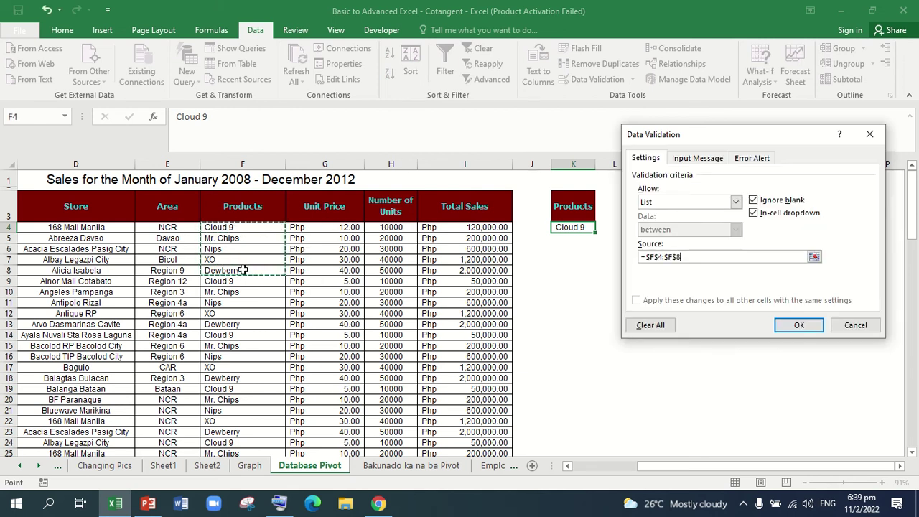
click(798, 324)
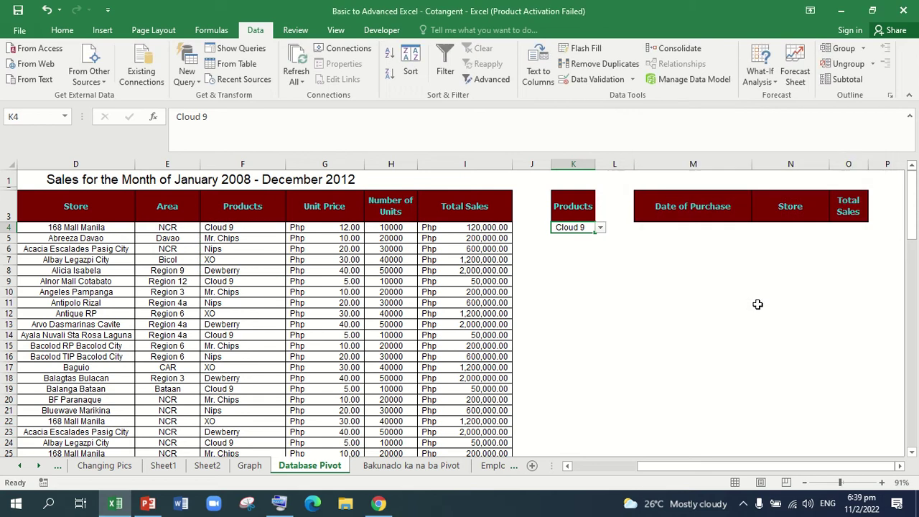
Step: Choose Mr. Chips from the product list in K4 and check the empty output cells M4 to O4
click(600, 227)
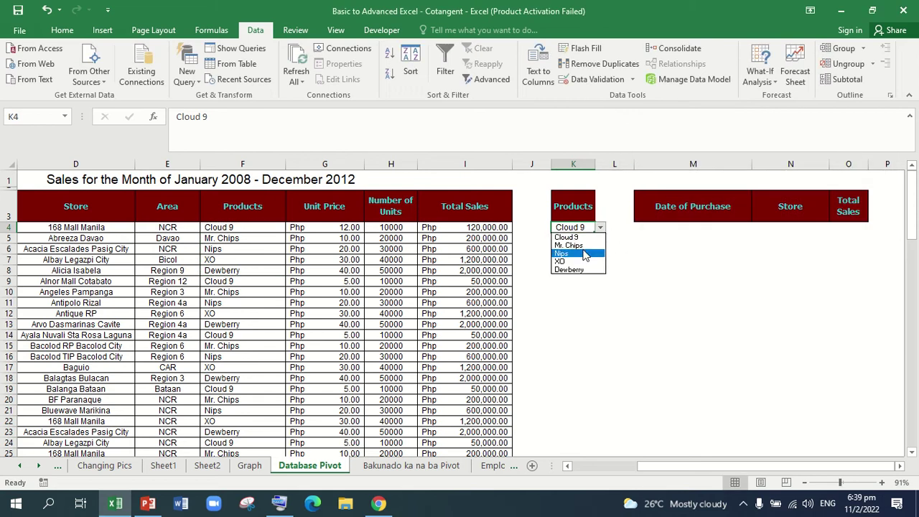
click(580, 245)
click(686, 229)
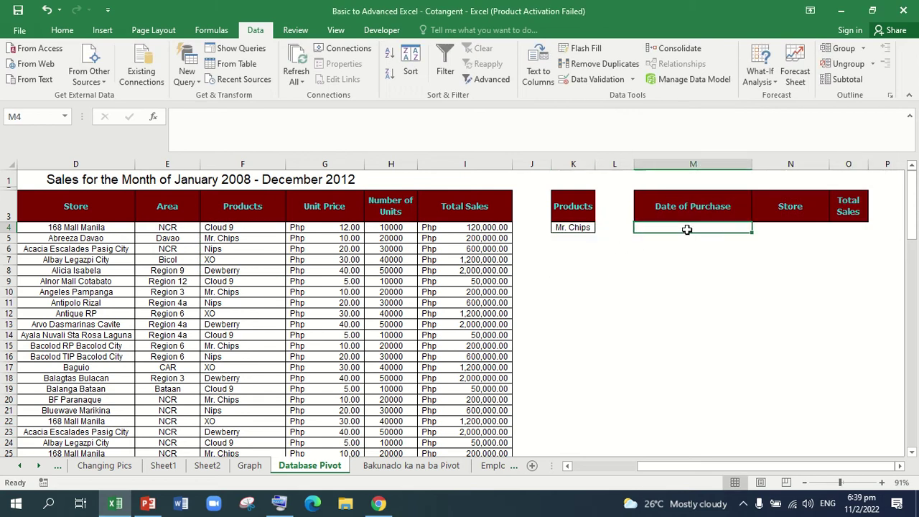
click(790, 229)
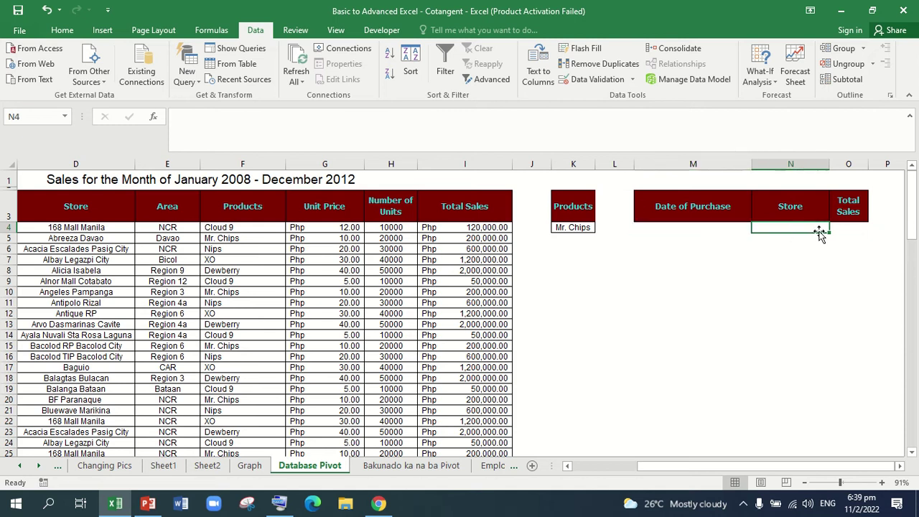
click(851, 230)
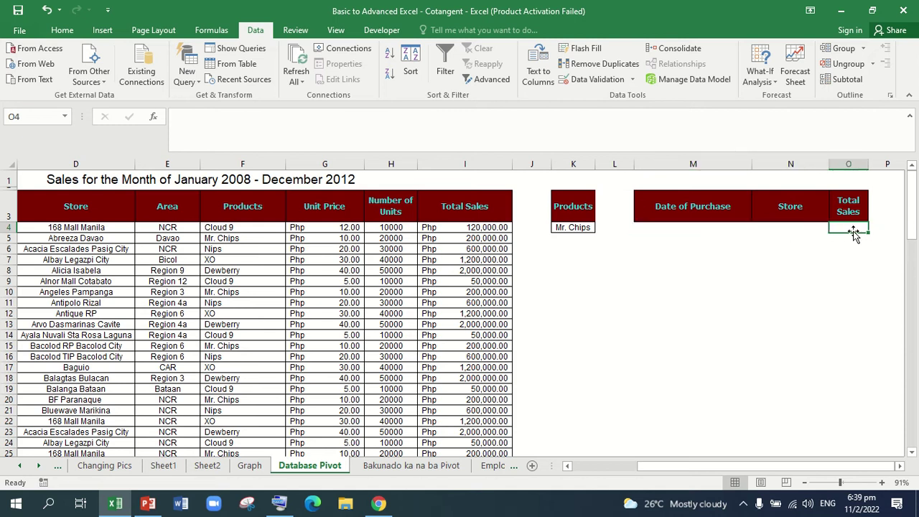
click(579, 230)
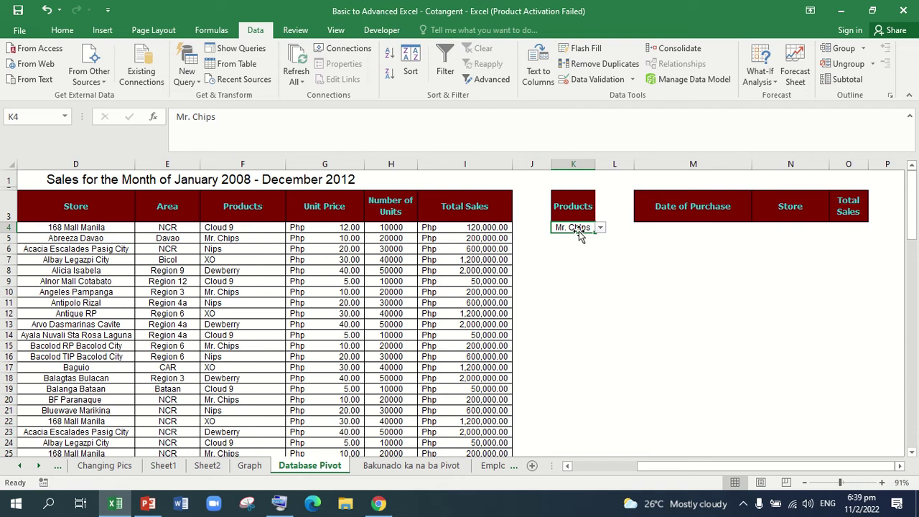
Step: Check in the ribbon customization options that Developer is enabled among the main tabs
click(382, 30)
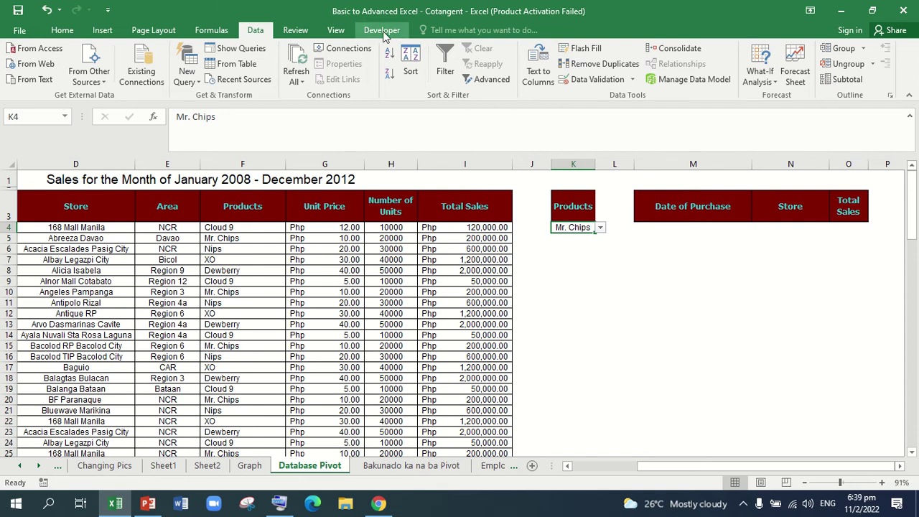
right_click(338, 38)
click(376, 77)
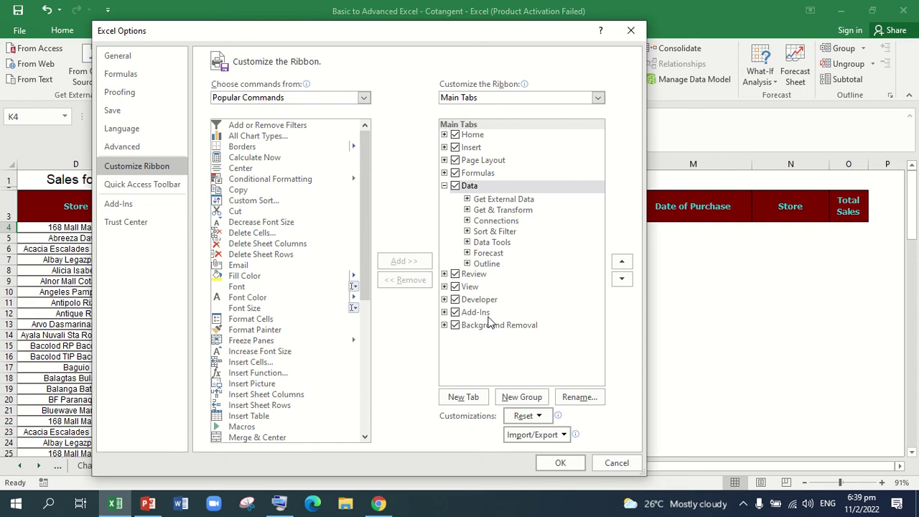
click(560, 462)
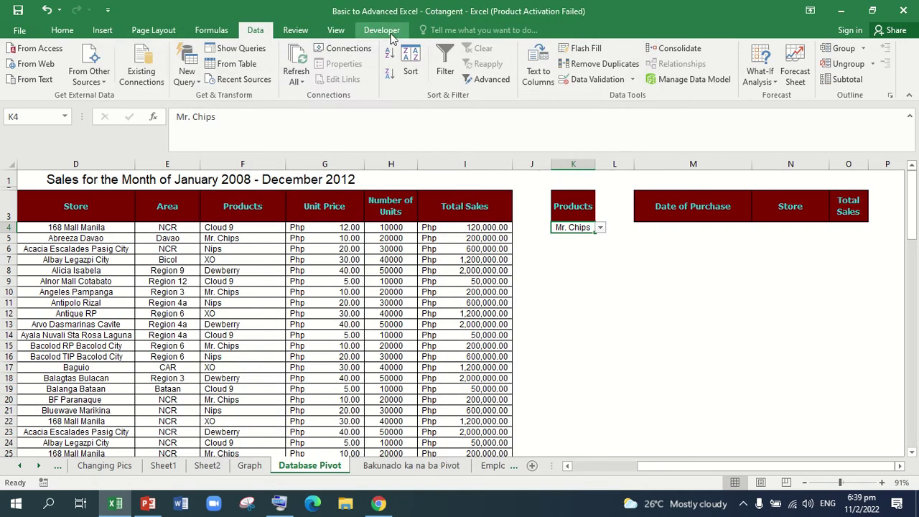
Step: Start recording a macro named abc, stored in this workbook
click(391, 38)
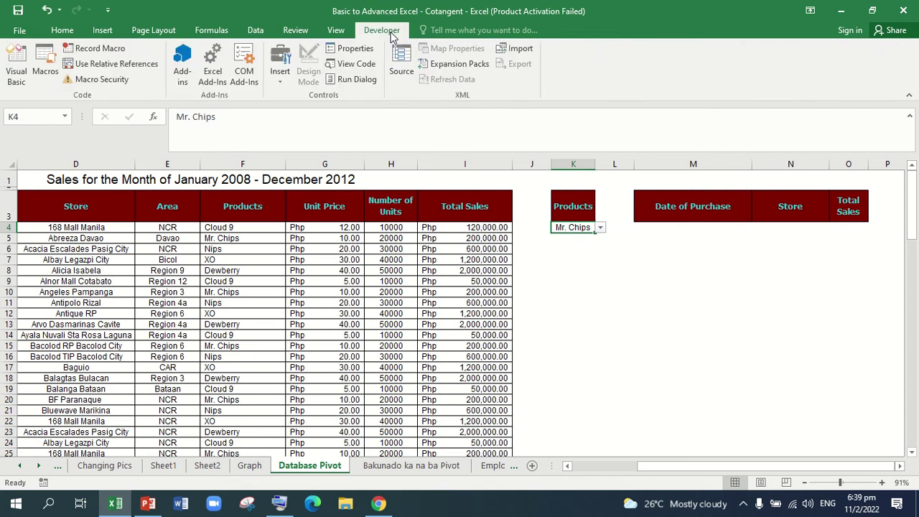
click(104, 48)
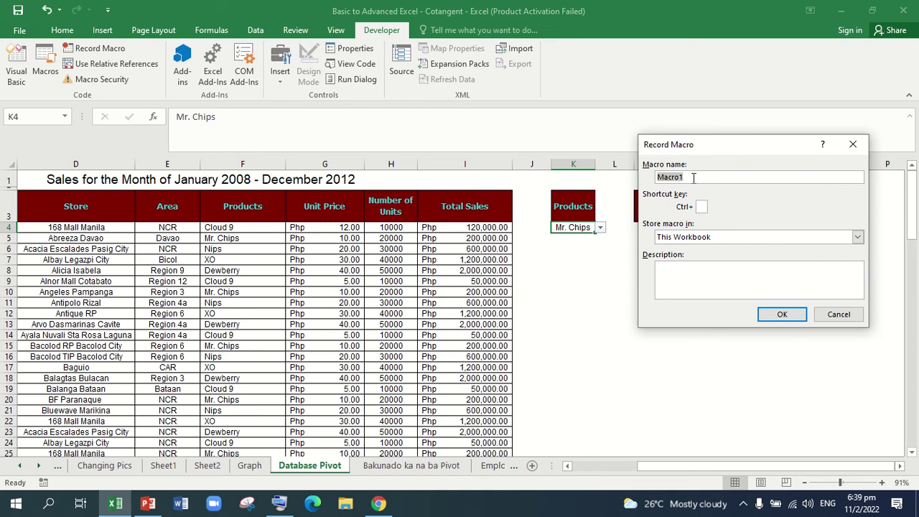
text(abc)
click(782, 315)
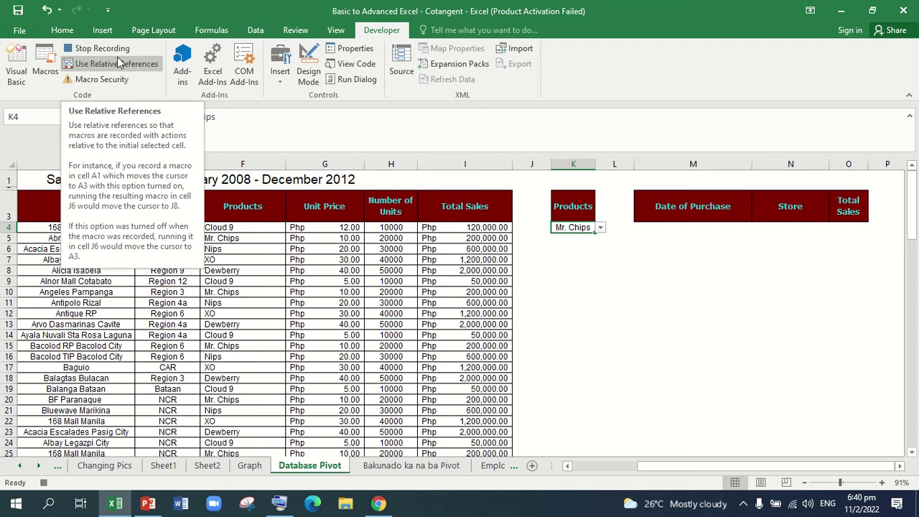
Step: Set up an Advanced Filter that copies to another location, with the sales table B3:I63 as the list range
click(256, 29)
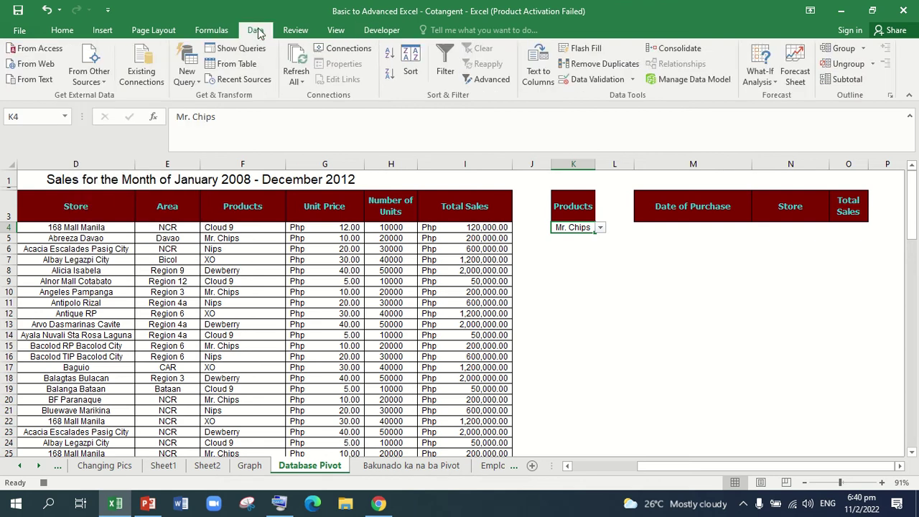
click(482, 81)
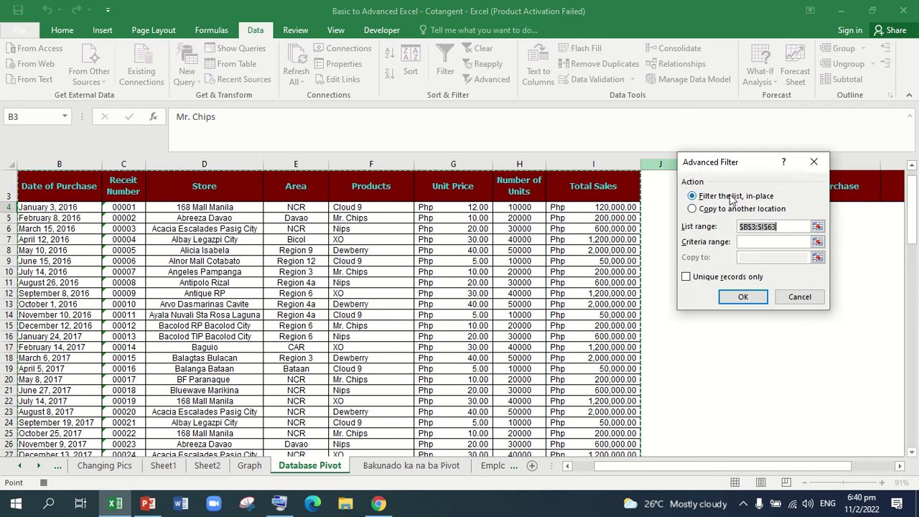
click(691, 208)
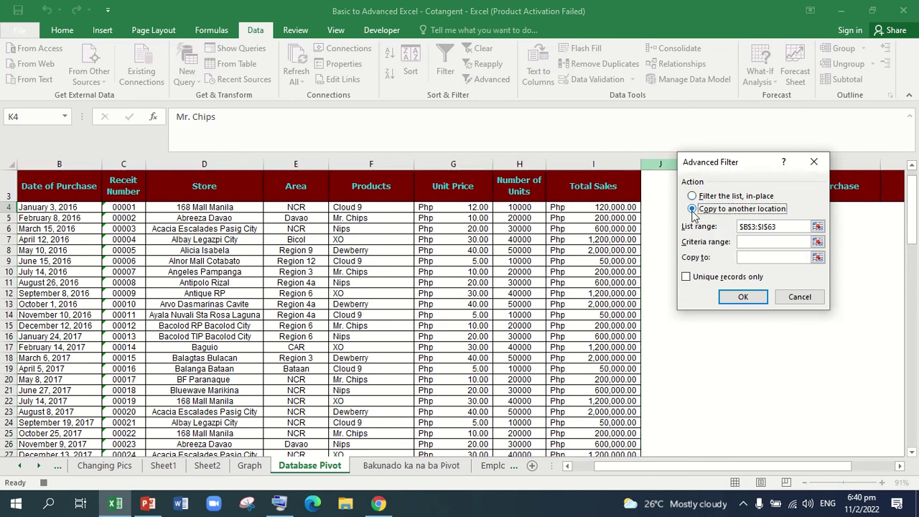
click(782, 227)
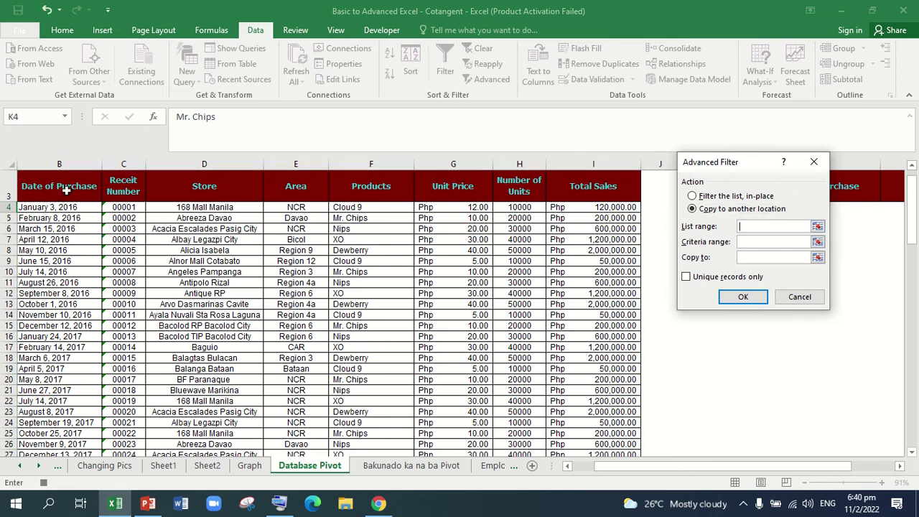
click(62, 188)
drag(62, 188, 631, 429)
Step: Set the Advanced Filter's criteria range to the Products cells K3:K4
click(758, 242)
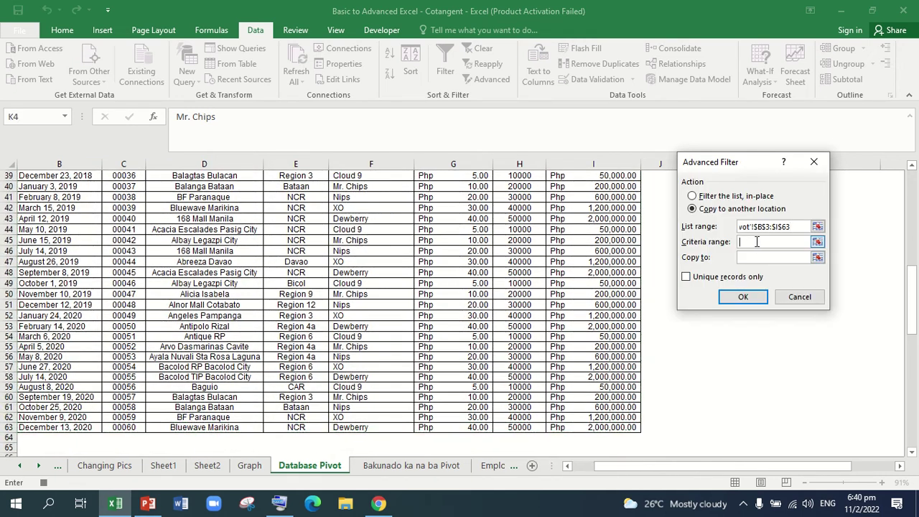
drag(911, 298, 911, 204)
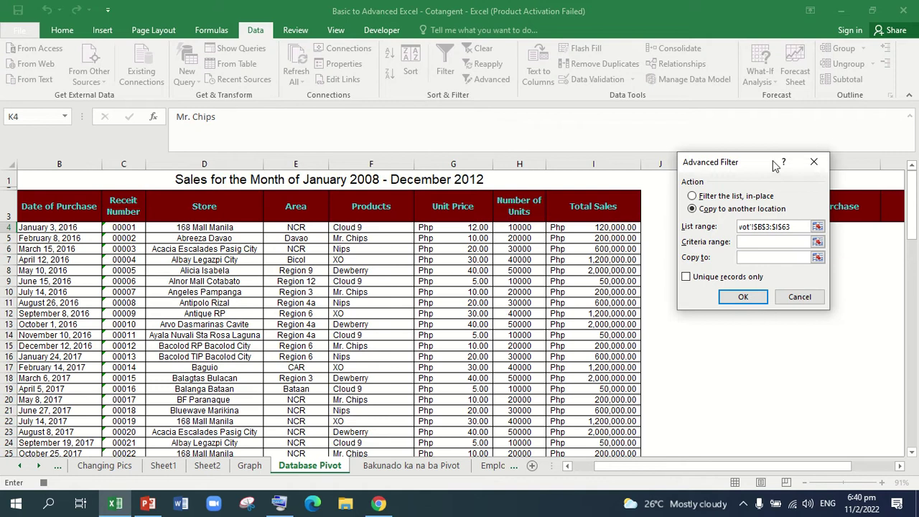
drag(755, 168, 501, 202)
drag(701, 205, 701, 230)
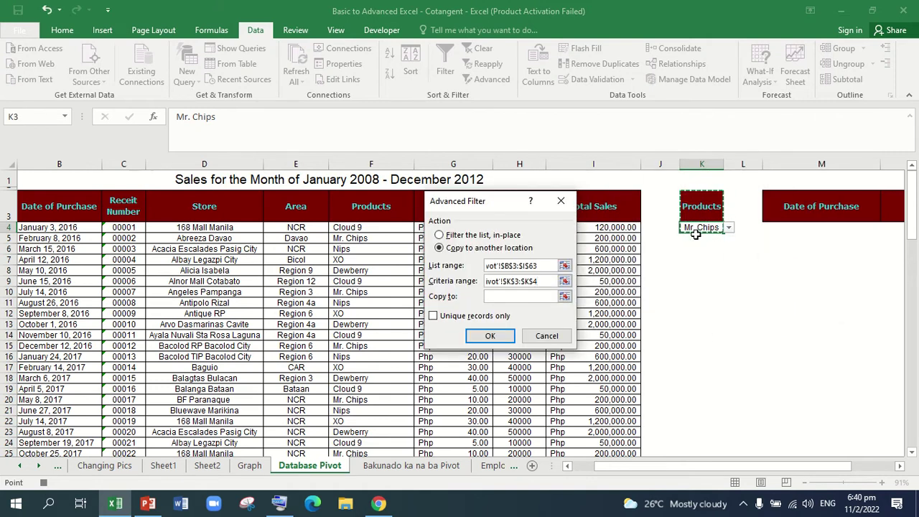
Step: Set the filter's copy destination to the headers M3:O3 and run the Advanced Filter
click(549, 296)
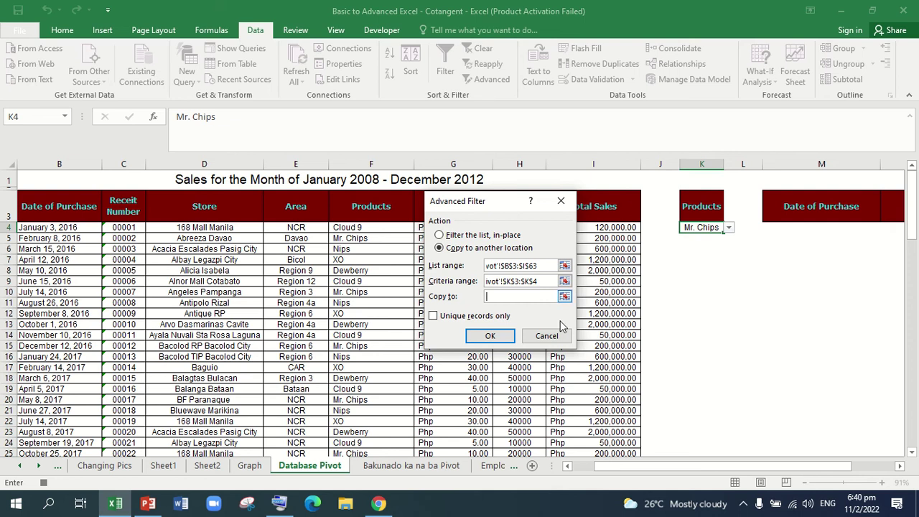
drag(688, 467, 757, 467)
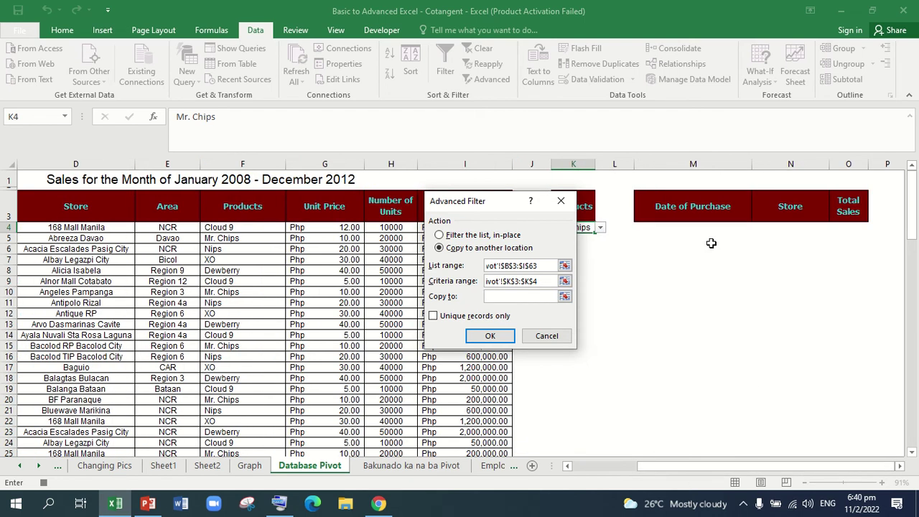
drag(677, 213, 838, 211)
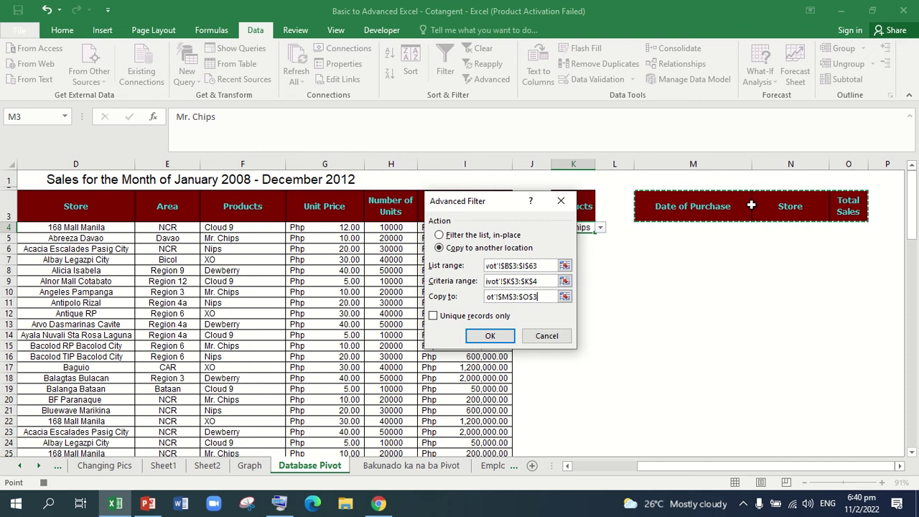
click(491, 335)
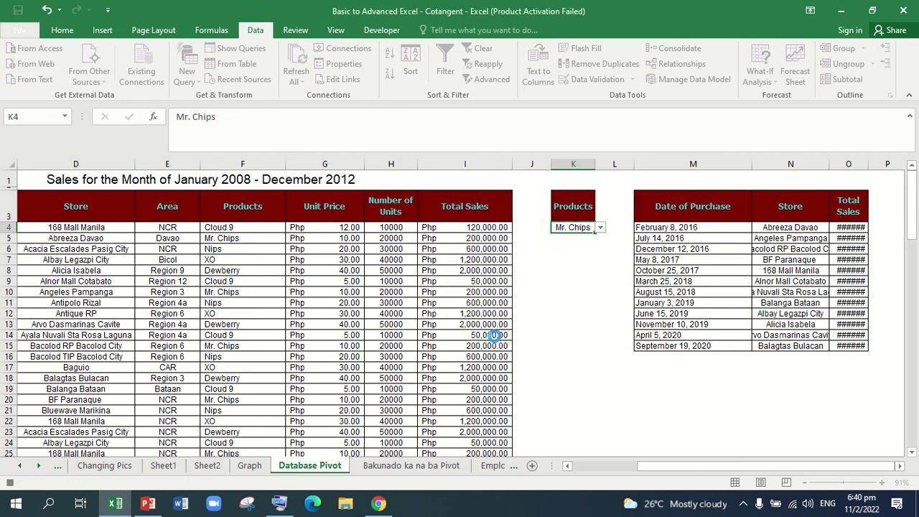
Step: Auto-fit the width of the Total Sales column O and stop recording the macro
double_click(868, 165)
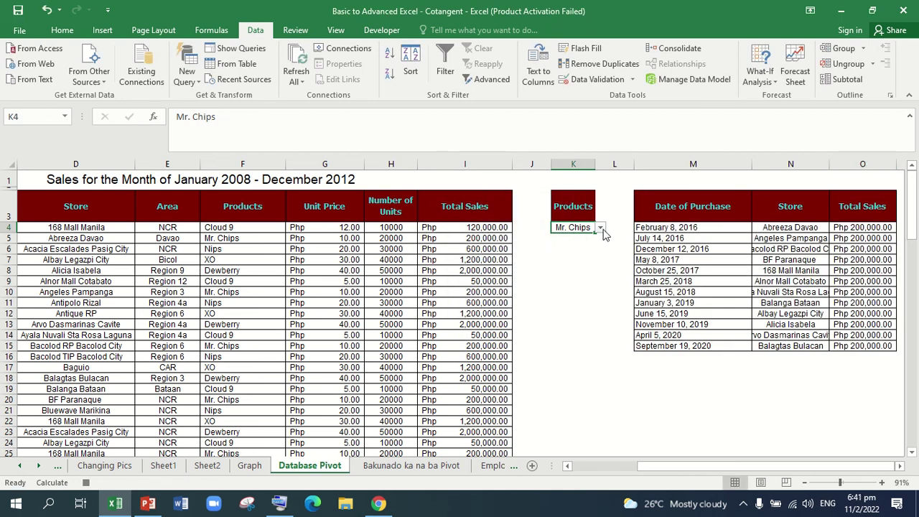
click(381, 30)
click(102, 48)
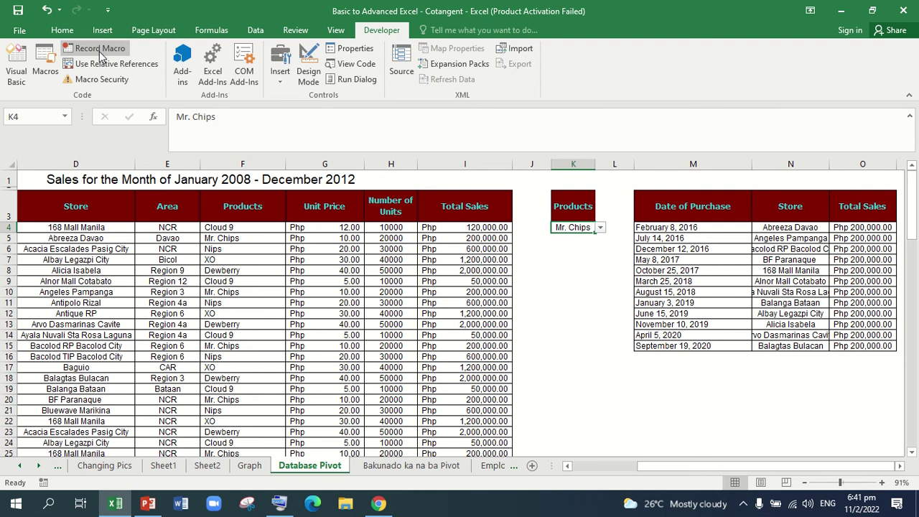
Step: Draw a heart shape about 2.5 cm high and 2.91 cm wide below the Products criteria cells
click(103, 30)
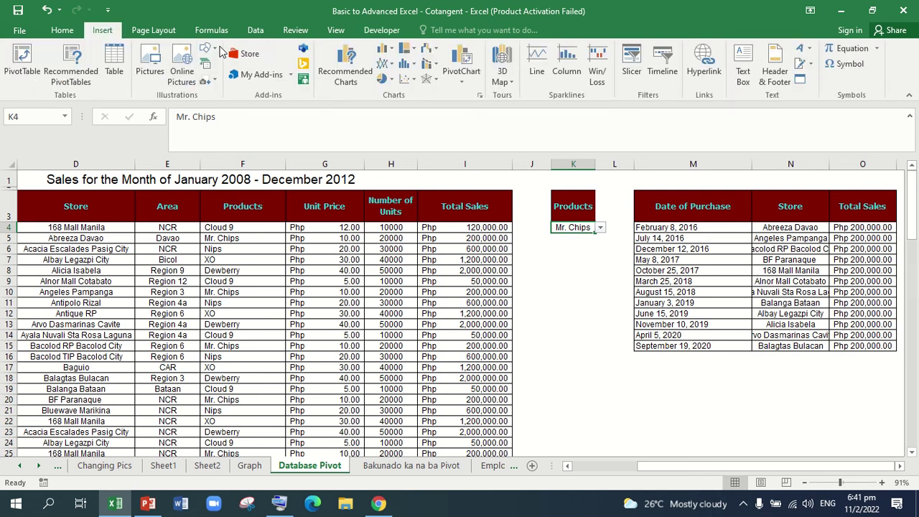
click(216, 50)
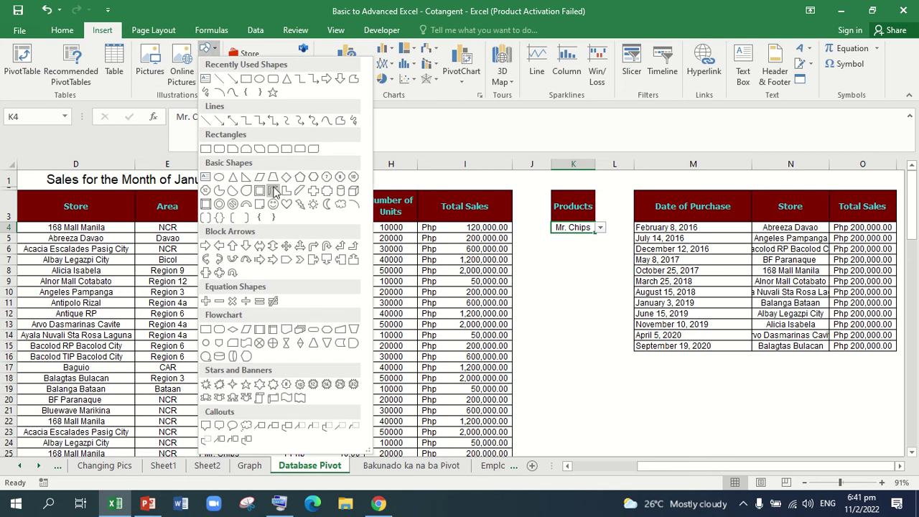
click(286, 205)
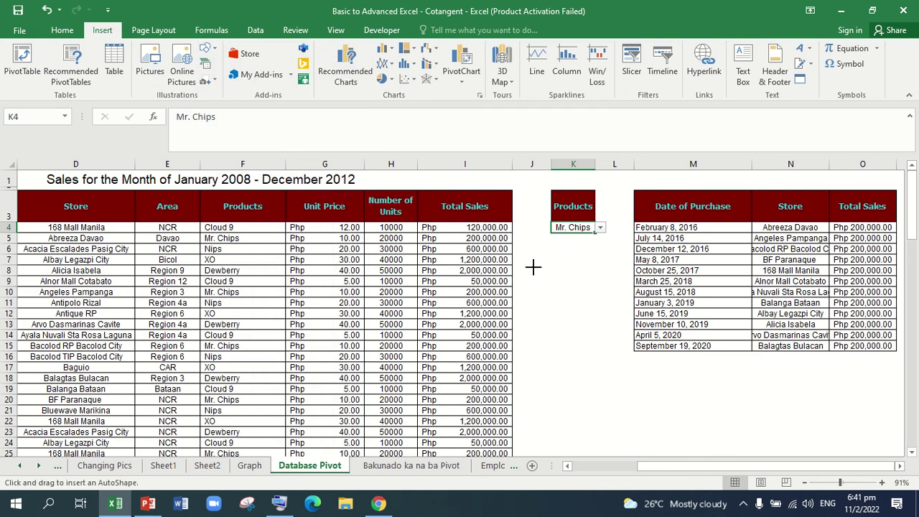
drag(532, 267, 600, 325)
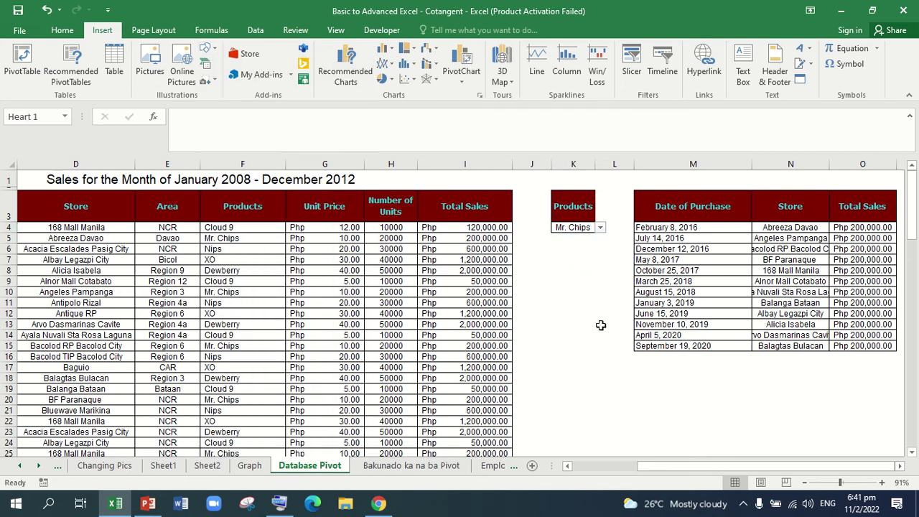
Step: Label the heart shape with the text Filter, entered through the on-screen keyboard
click(279, 504)
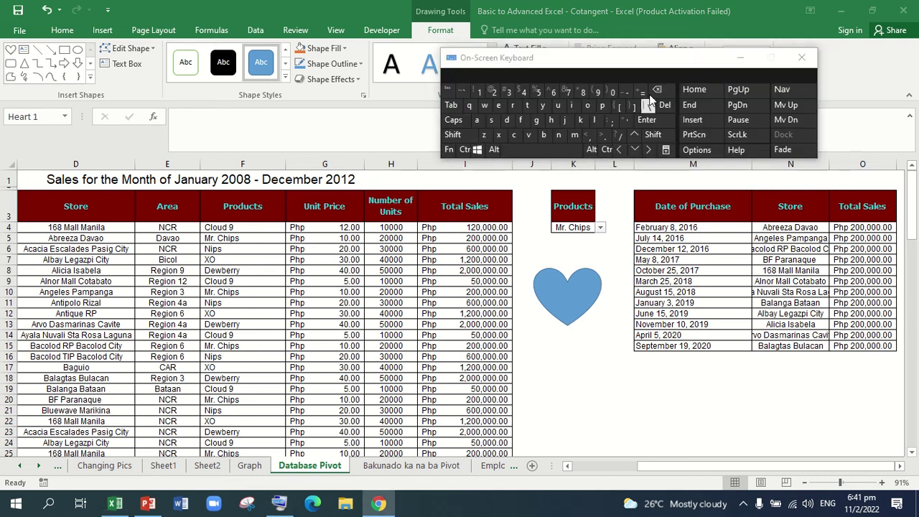
drag(636, 59, 510, 420)
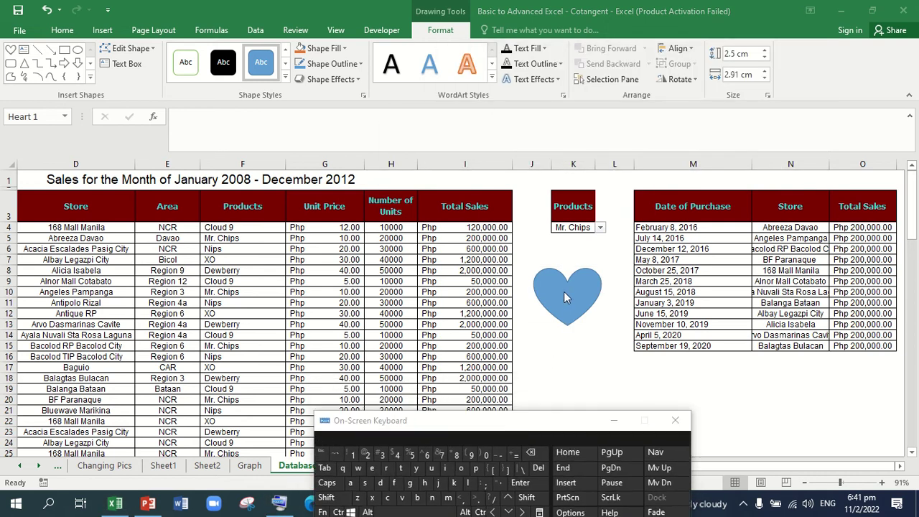
click(564, 295)
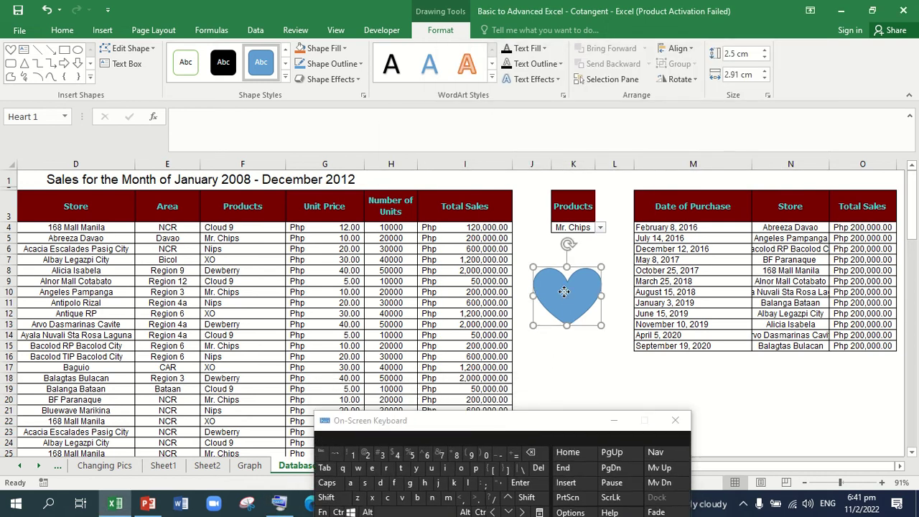
right_click(564, 292)
click(564, 291)
right_click(553, 291)
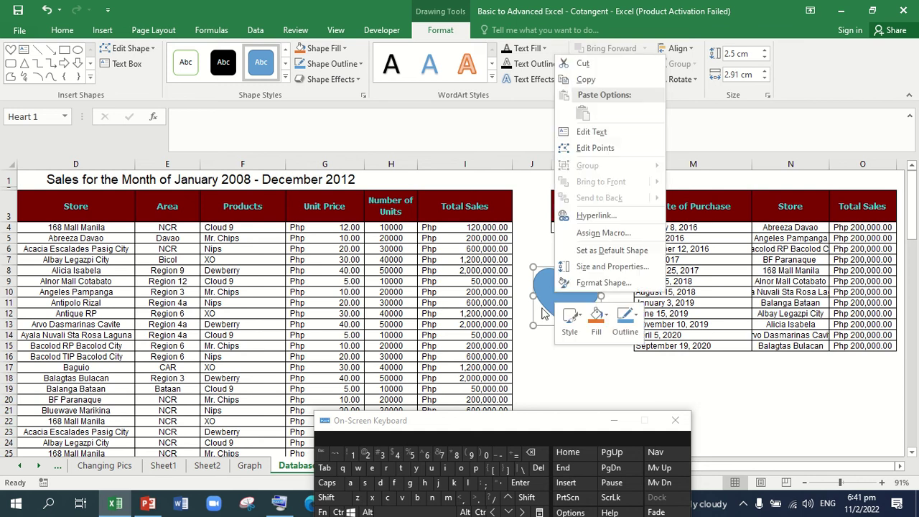
click(604, 136)
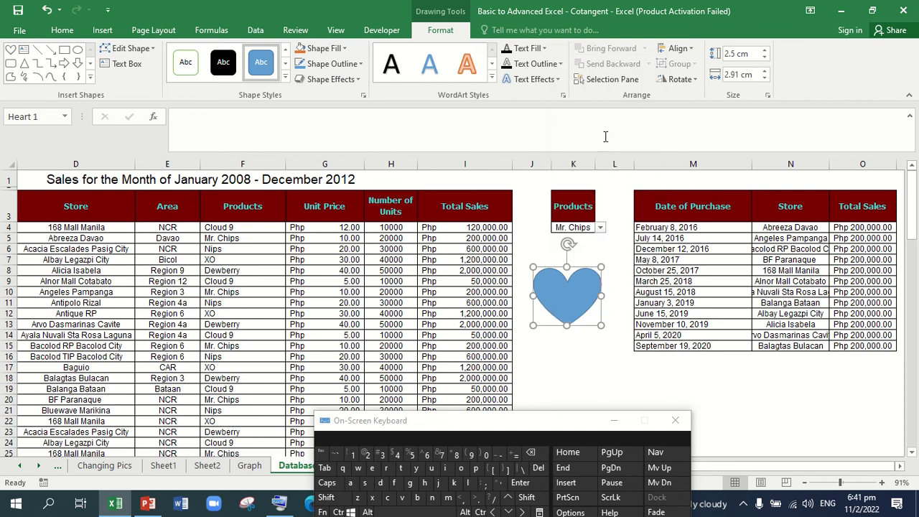
text(I)
click(452, 467)
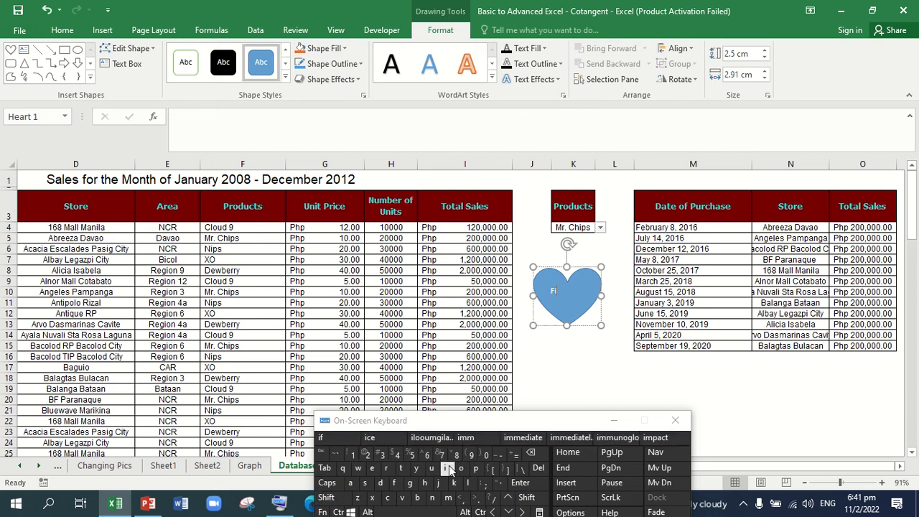
click(467, 483)
click(403, 471)
text(er)
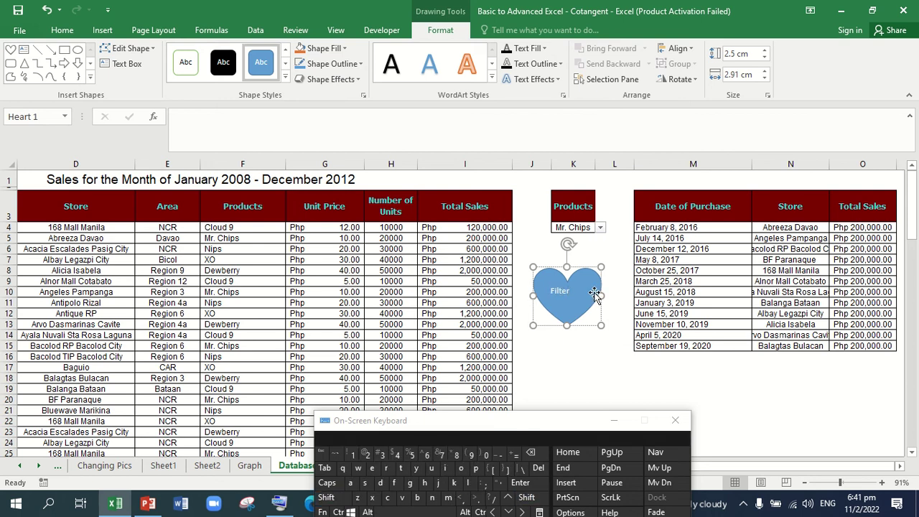
Step: Format the heart's Filter label with a black font at size 16
double_click(564, 290)
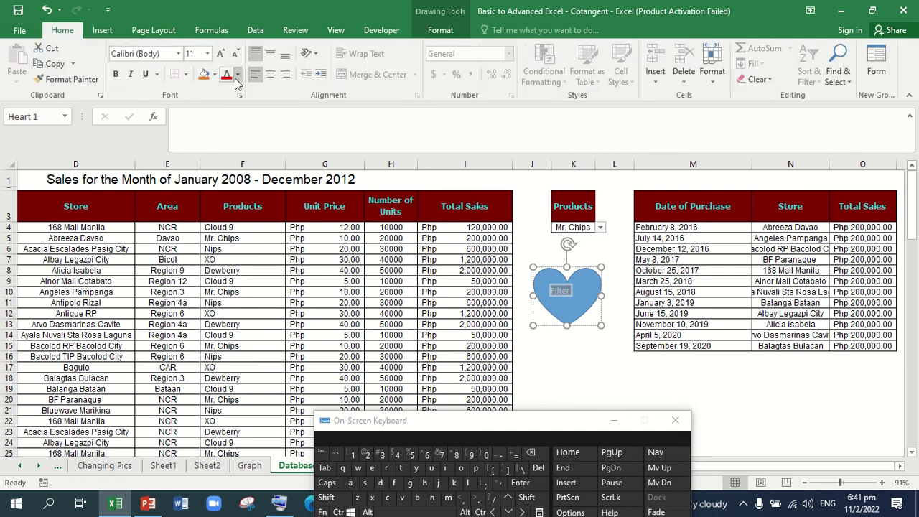
click(236, 76)
click(234, 103)
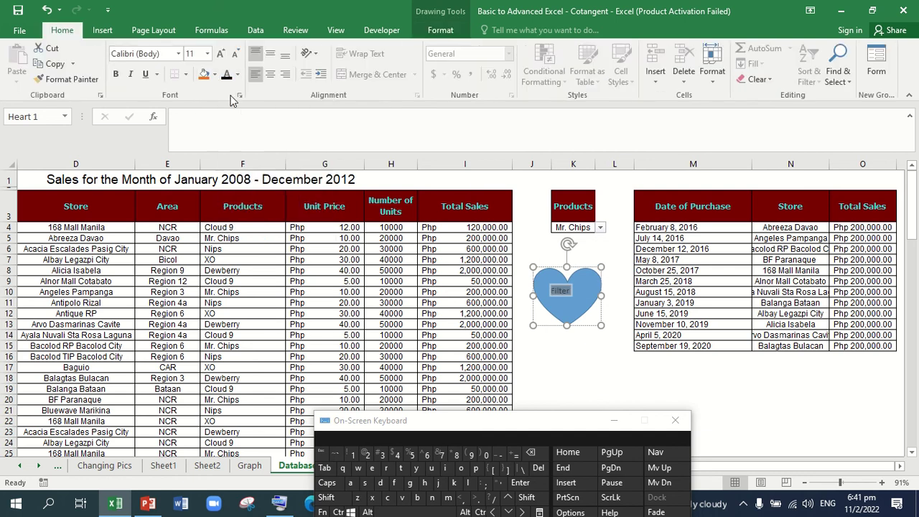
click(207, 53)
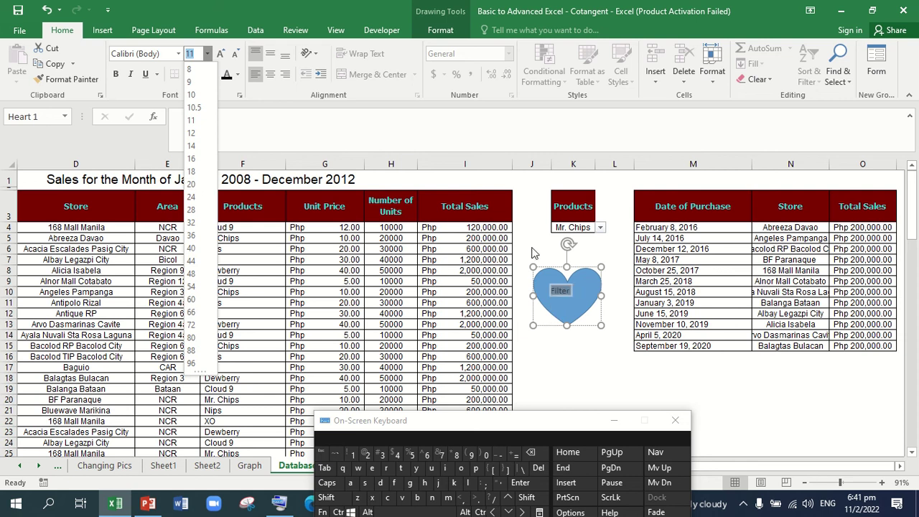
click(192, 163)
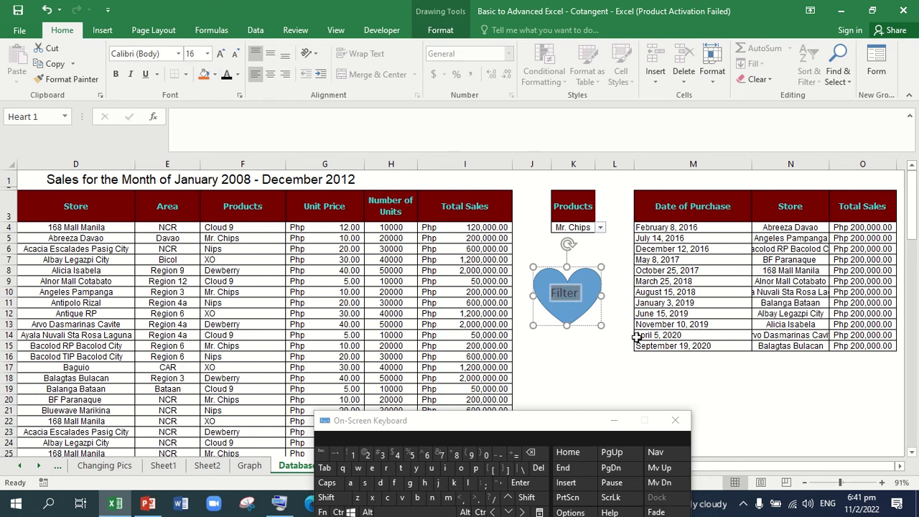
click(570, 347)
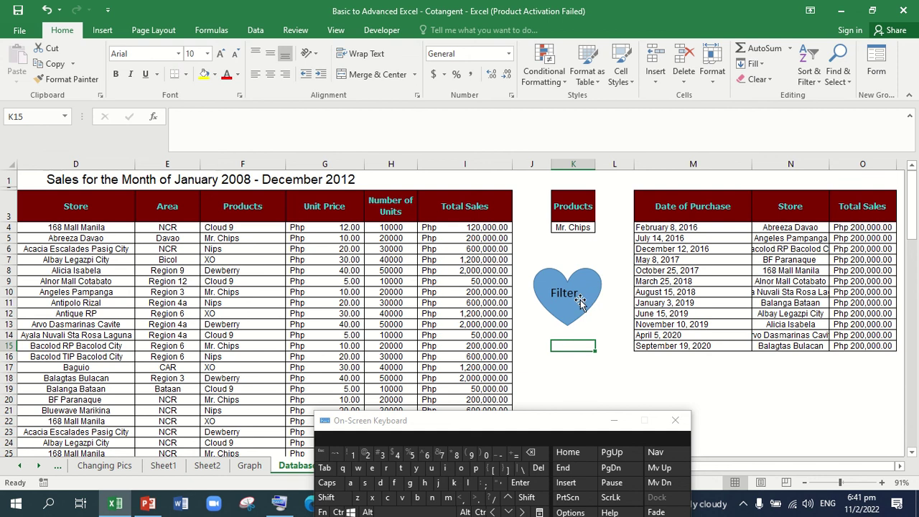
click(582, 228)
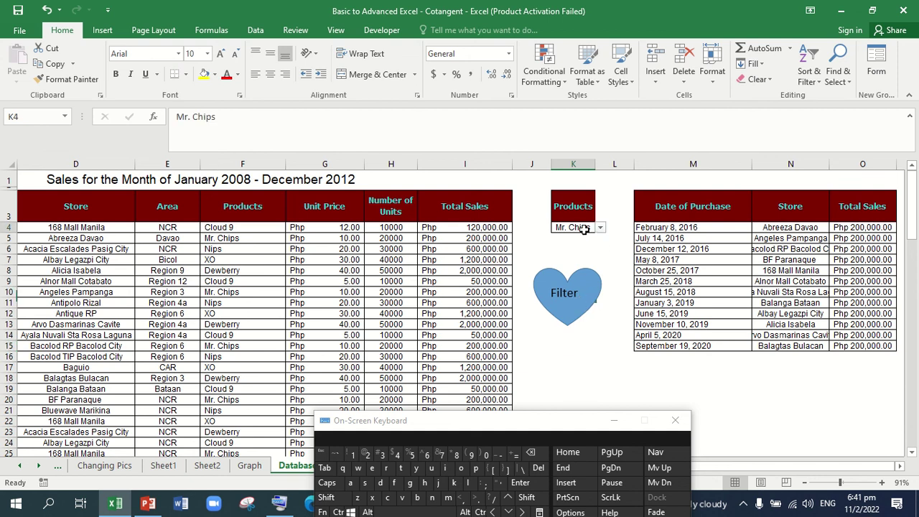
click(600, 228)
click(600, 229)
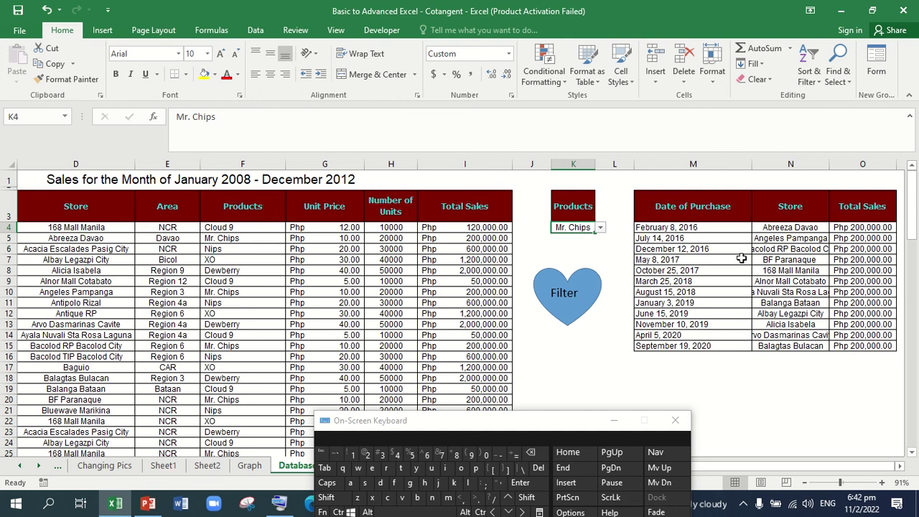
key(ctrl)
click(255, 30)
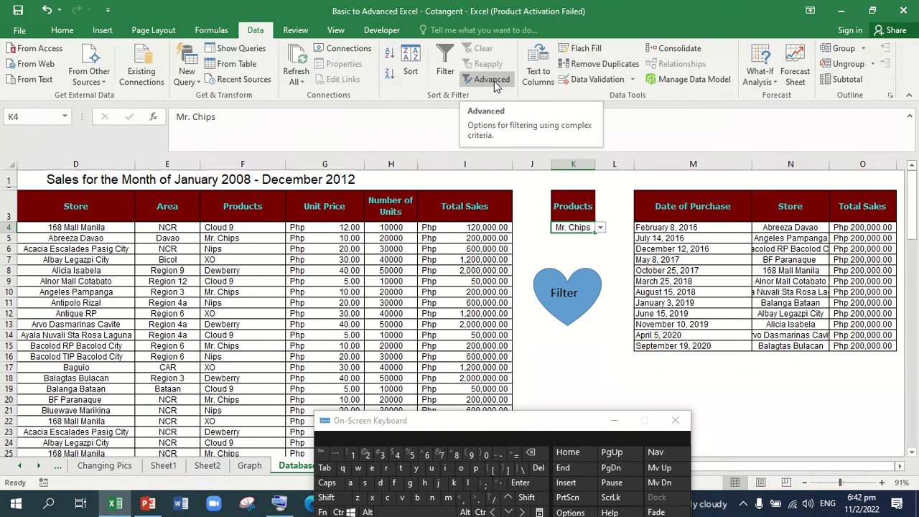
Step: Assign the macro abc to the heart shape and deselect the shape
right_click(594, 290)
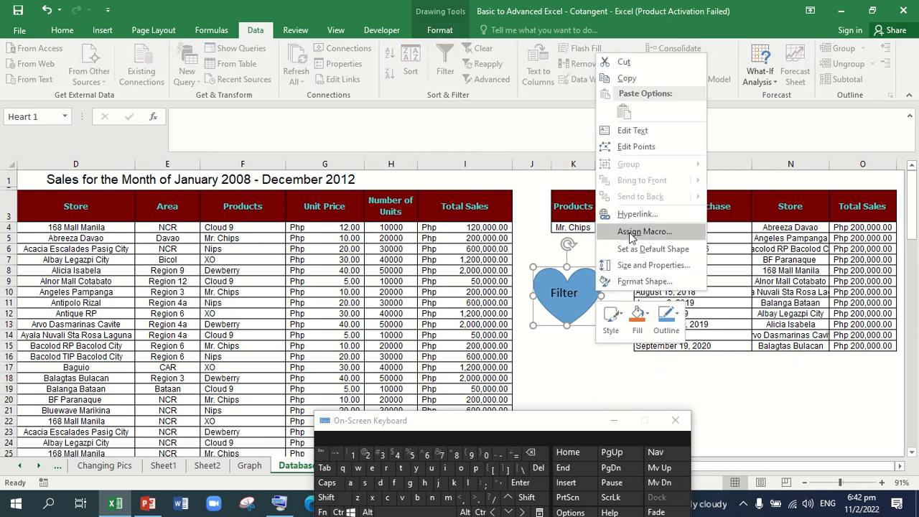
click(629, 232)
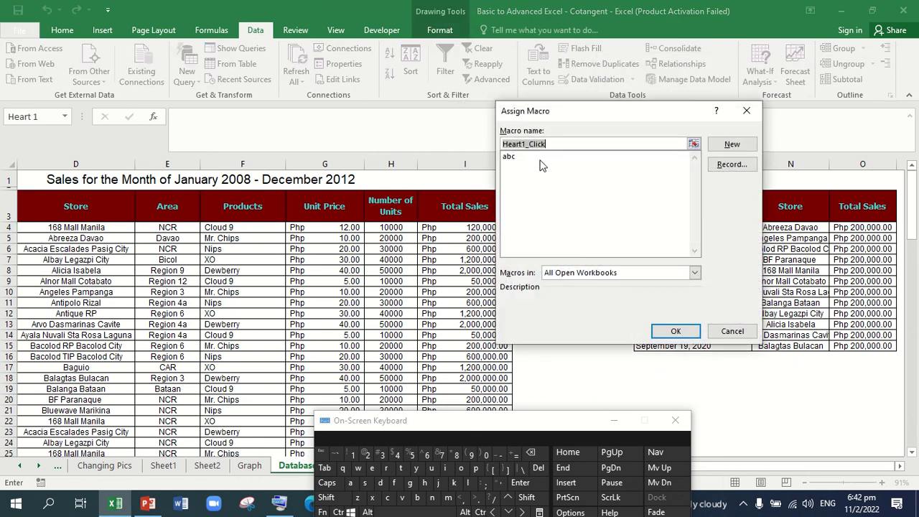
click(514, 158)
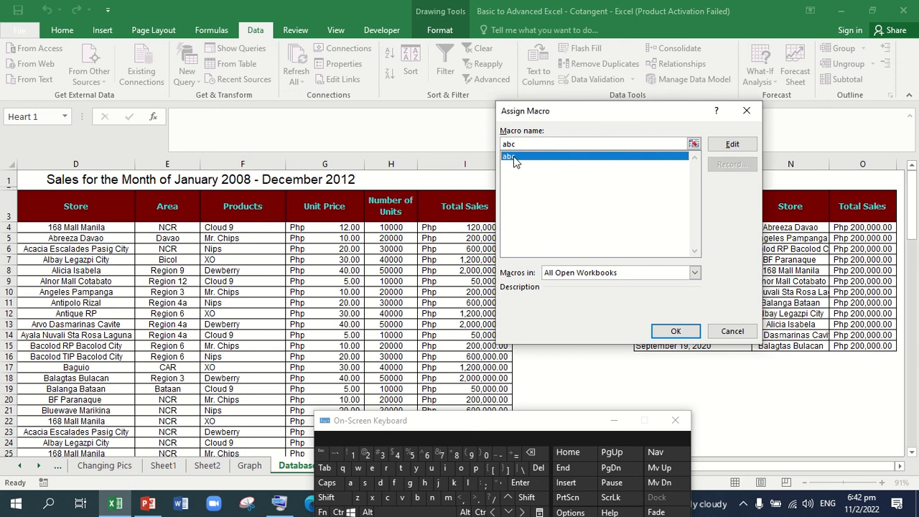
click(663, 330)
click(587, 354)
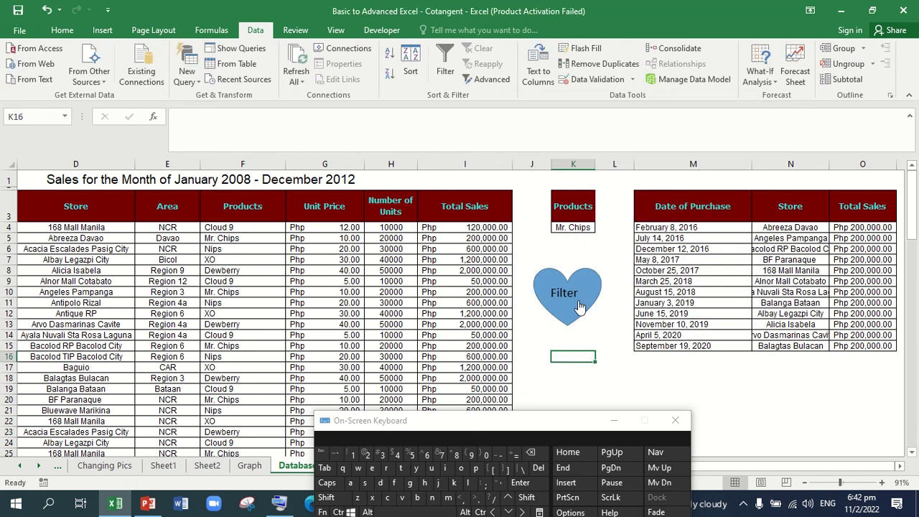
Step: Choose Cloud 9 as the product in K4 and run the filter macro with the heart shape
click(586, 227)
click(600, 227)
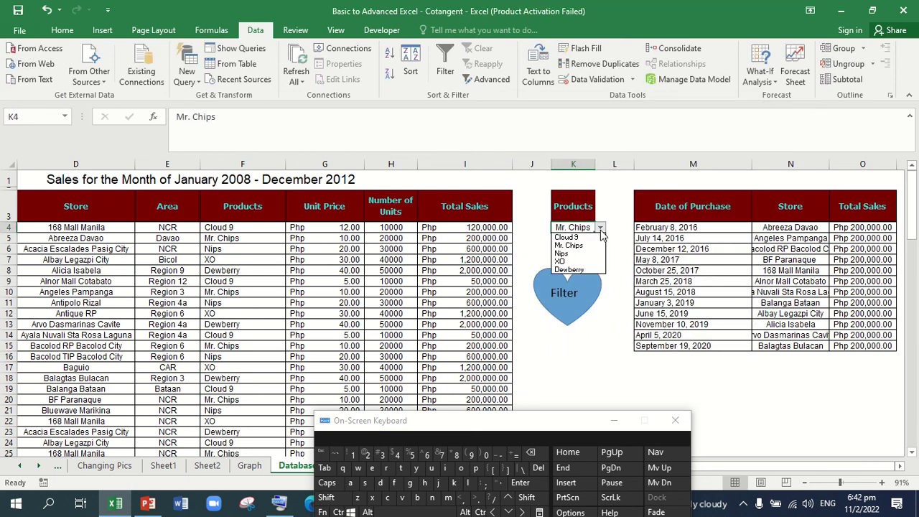
click(578, 238)
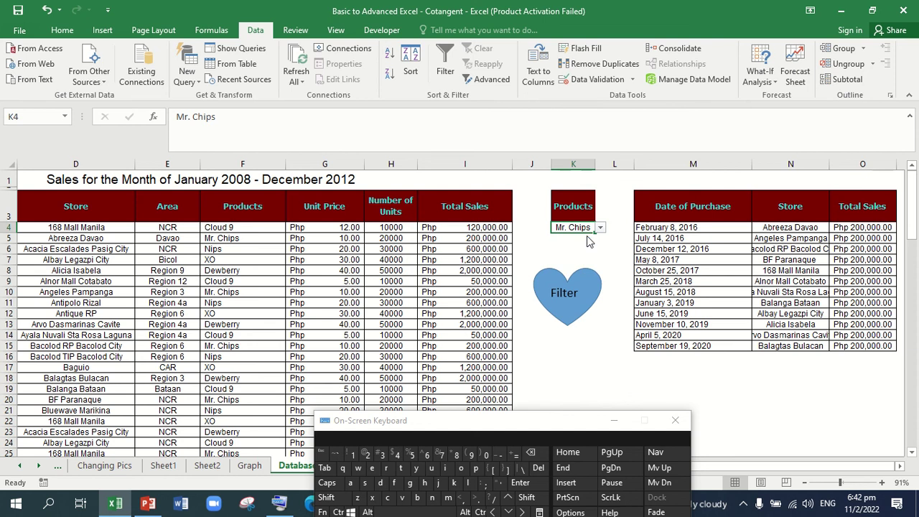
click(584, 291)
key(ctrl)
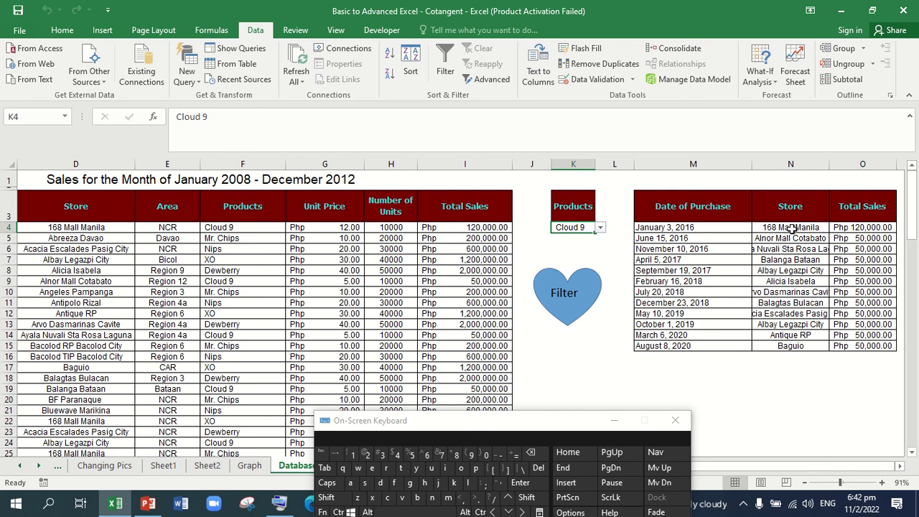
Step: Choose XO as the product in K4 and run the filter macro with the heart shape
click(600, 227)
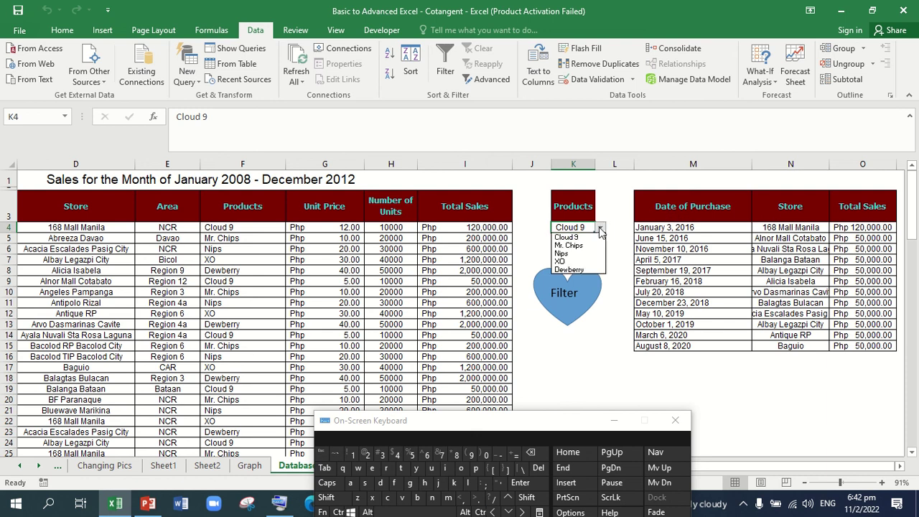
click(567, 262)
click(574, 297)
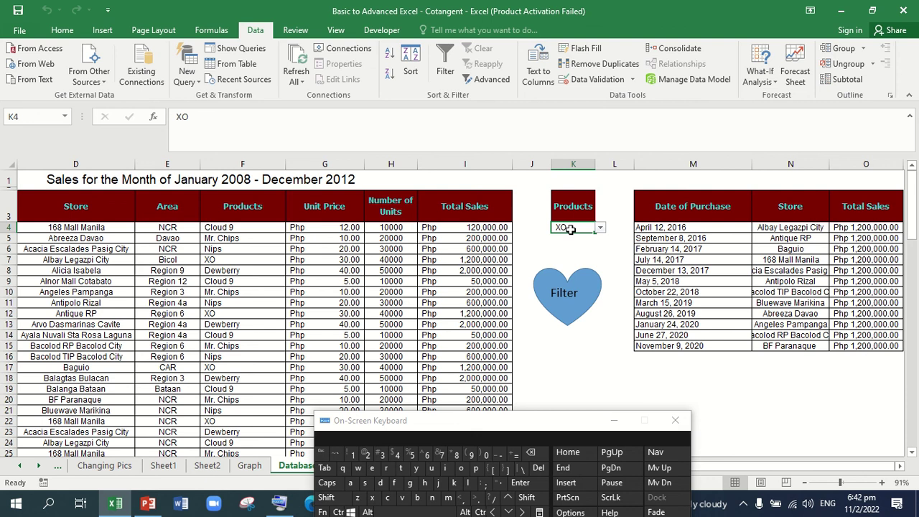
Step: Set up saving a copy on the Desktop as an Excel Macro-Enabled Workbook, and cancel the save to return to the sheet
click(22, 32)
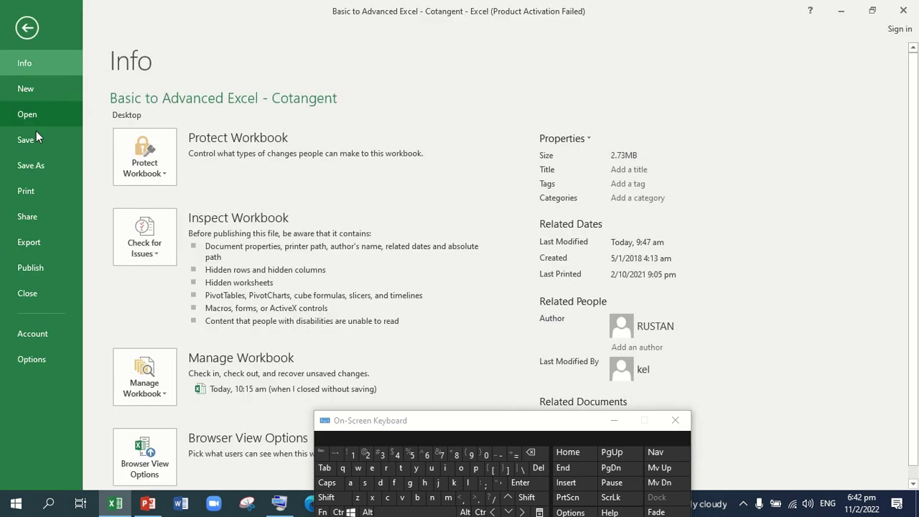
click(47, 165)
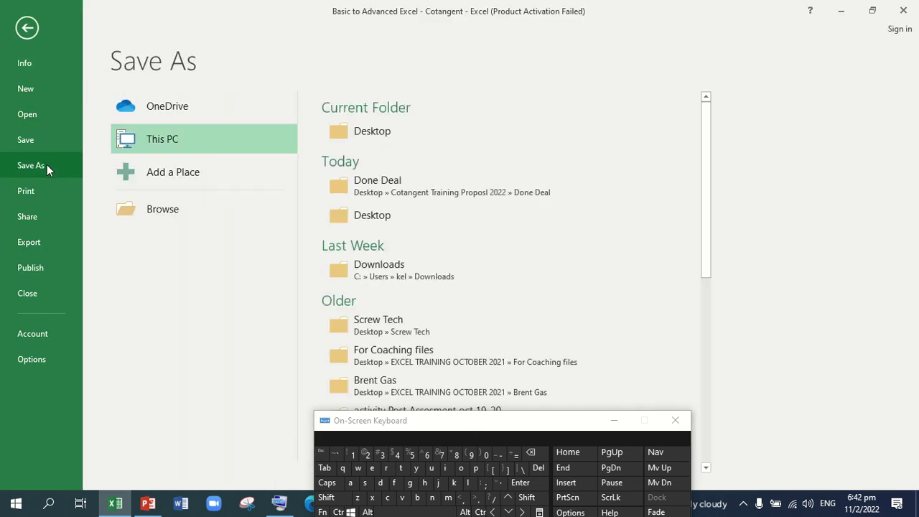
click(366, 138)
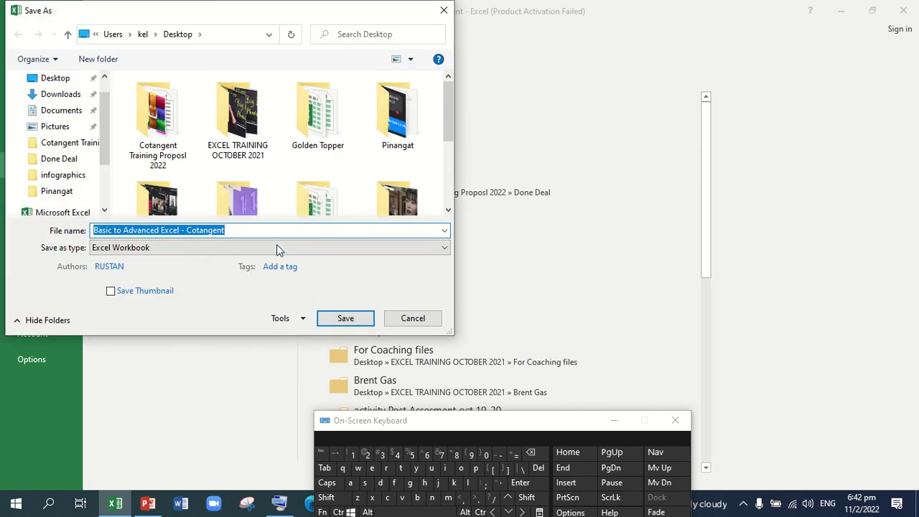
click(276, 247)
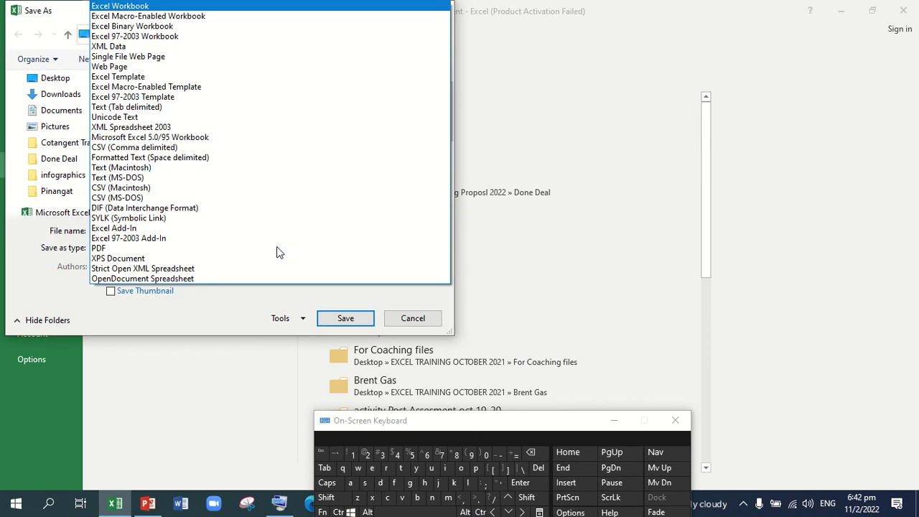
click(174, 16)
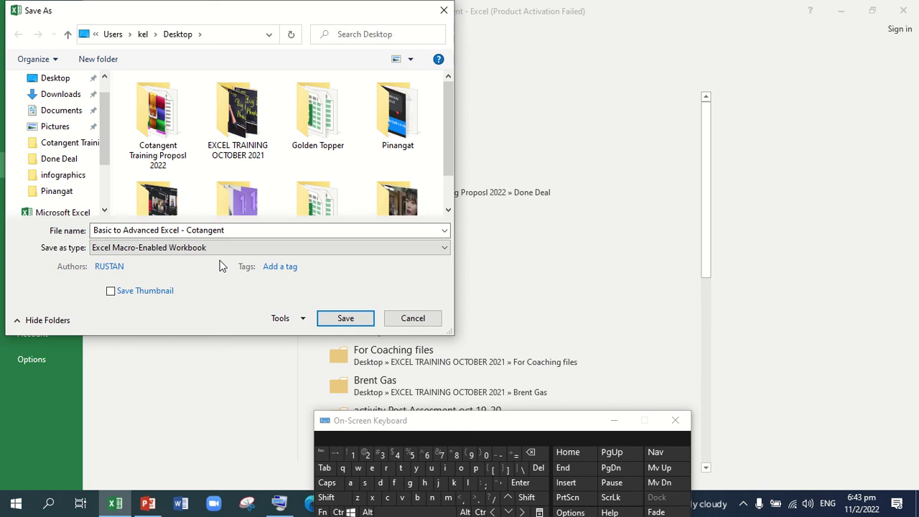
click(406, 320)
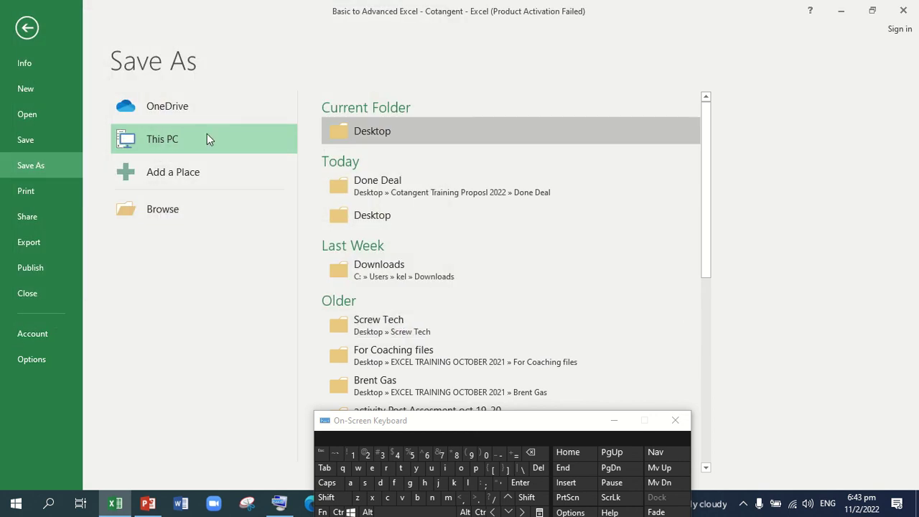
click(27, 28)
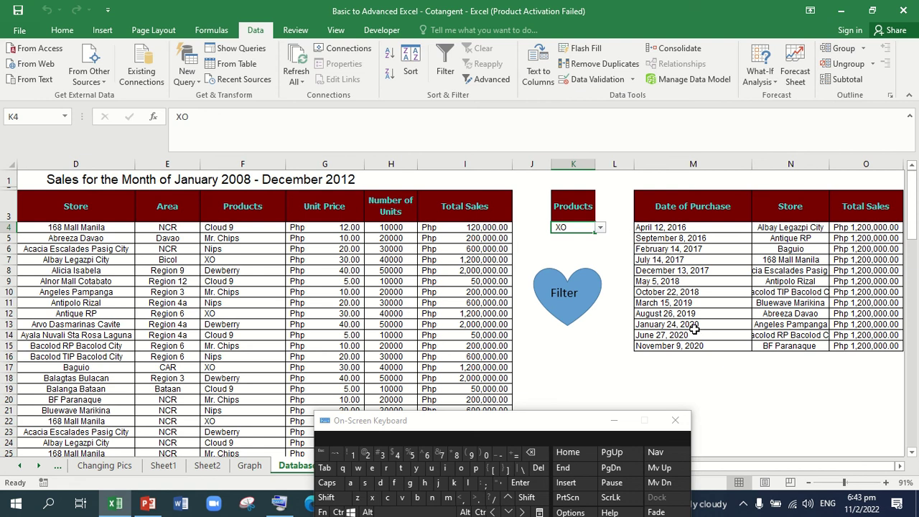